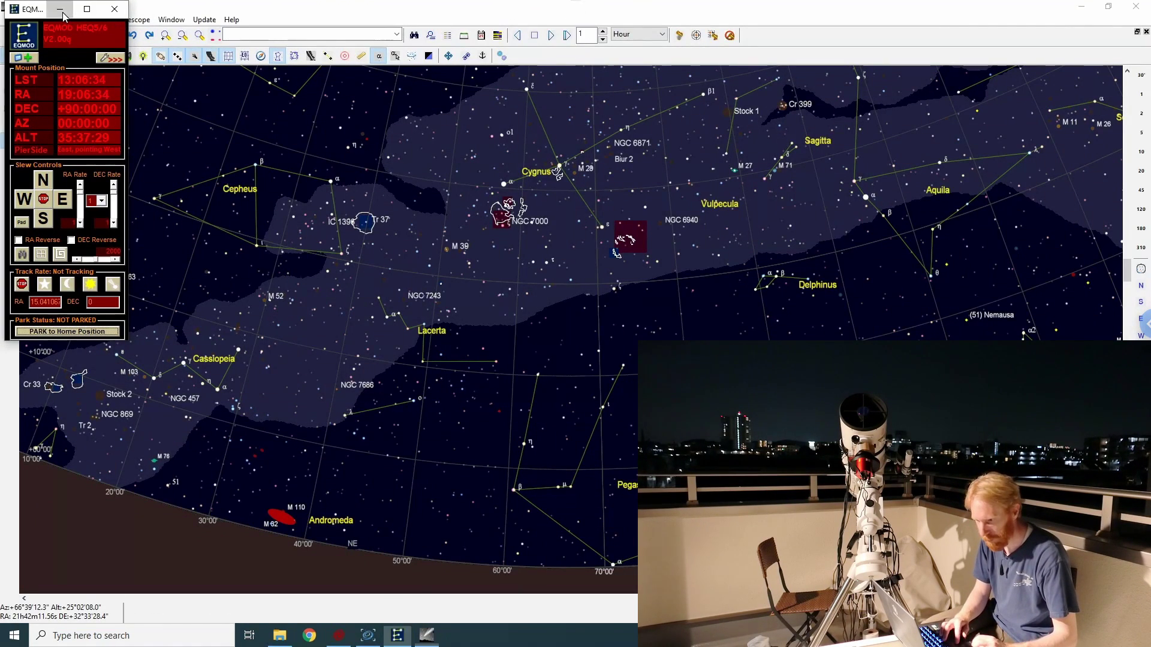
Minimise the EQMOD window and connect the sky chart to the EQMOD.Telescope driver
{"action": "left_click", "coordinate": [60, 9]}
{"action": "left_click", "coordinate": [135, 19]}
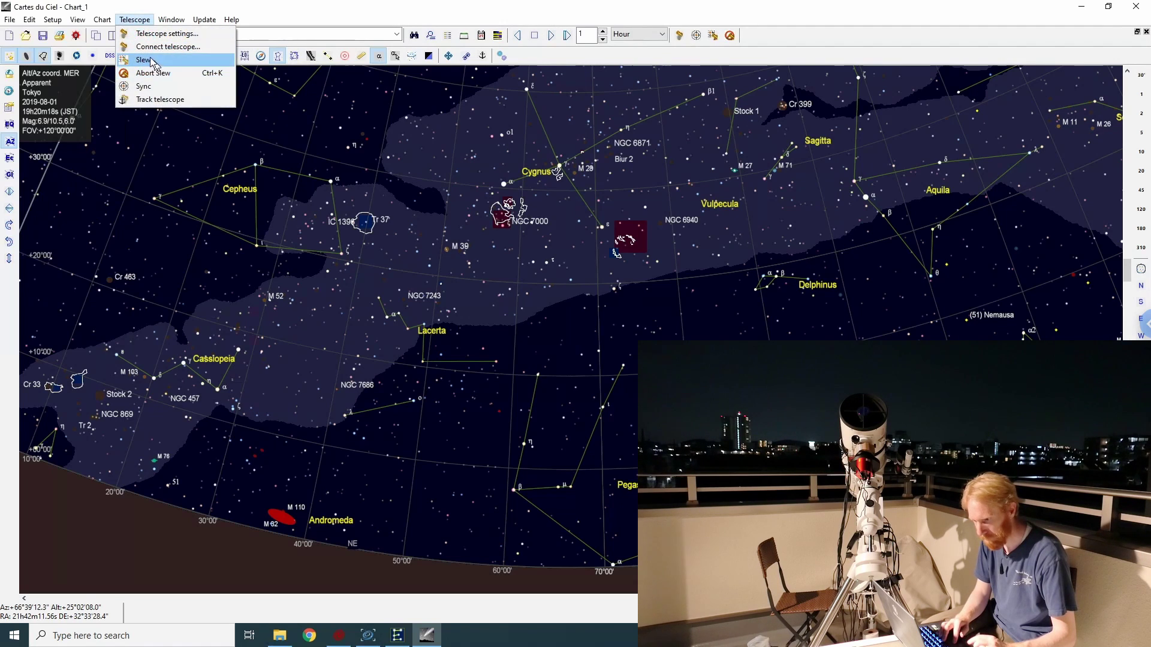
{"action": "left_click", "coordinate": [150, 47]}
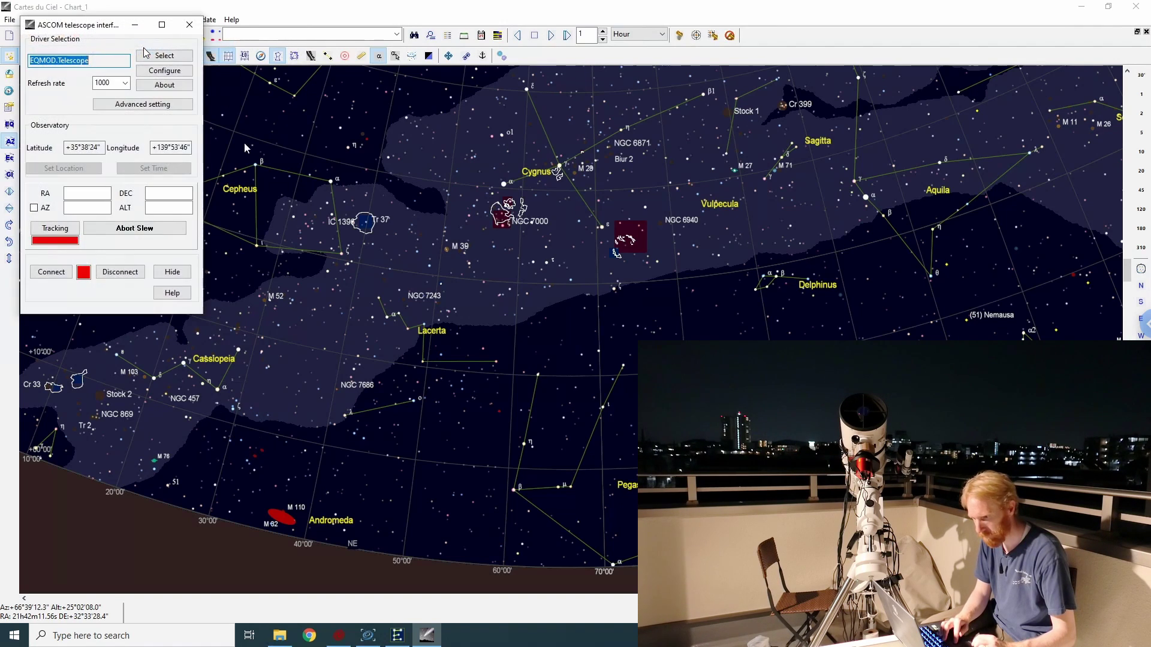
{"action": "left_click", "coordinate": [50, 273]}
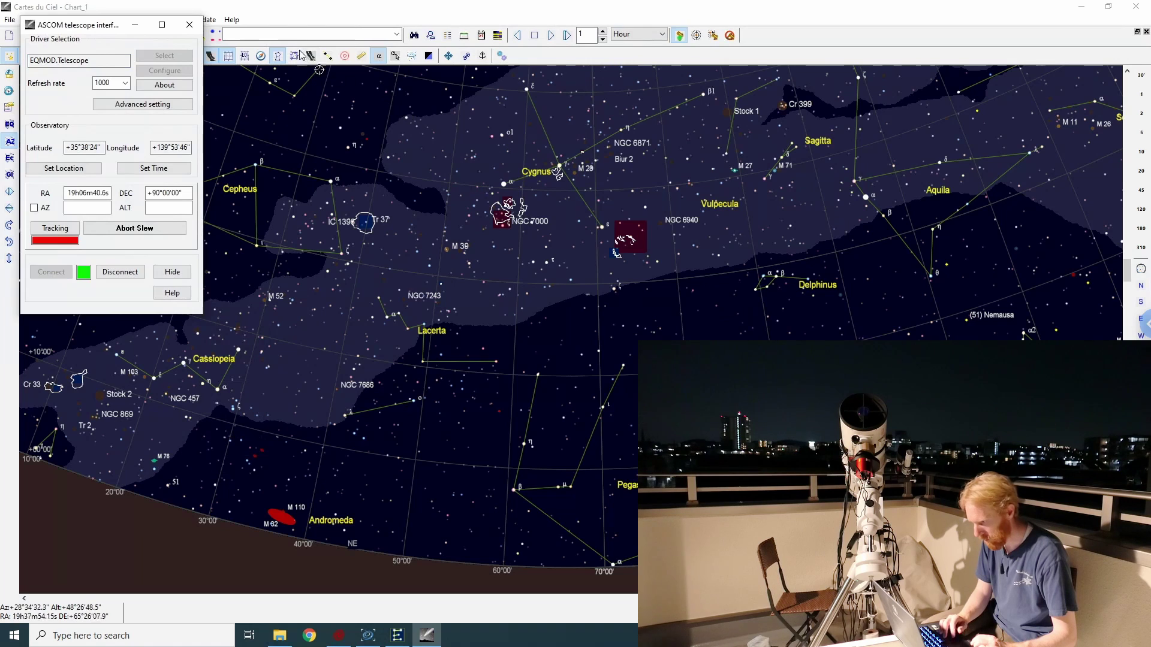
Search the sky chart for "moon", select the Moon and slew the telescope to it
{"action": "left_click", "coordinate": [277, 32]}
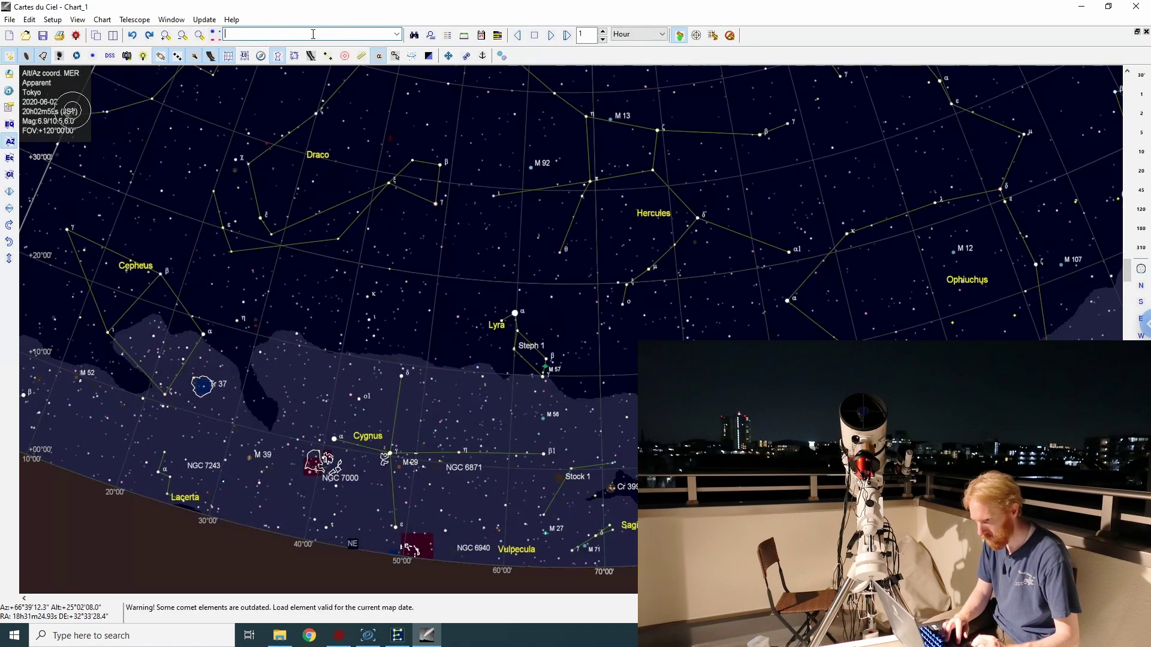
{"action": "type", "text": "moon"}
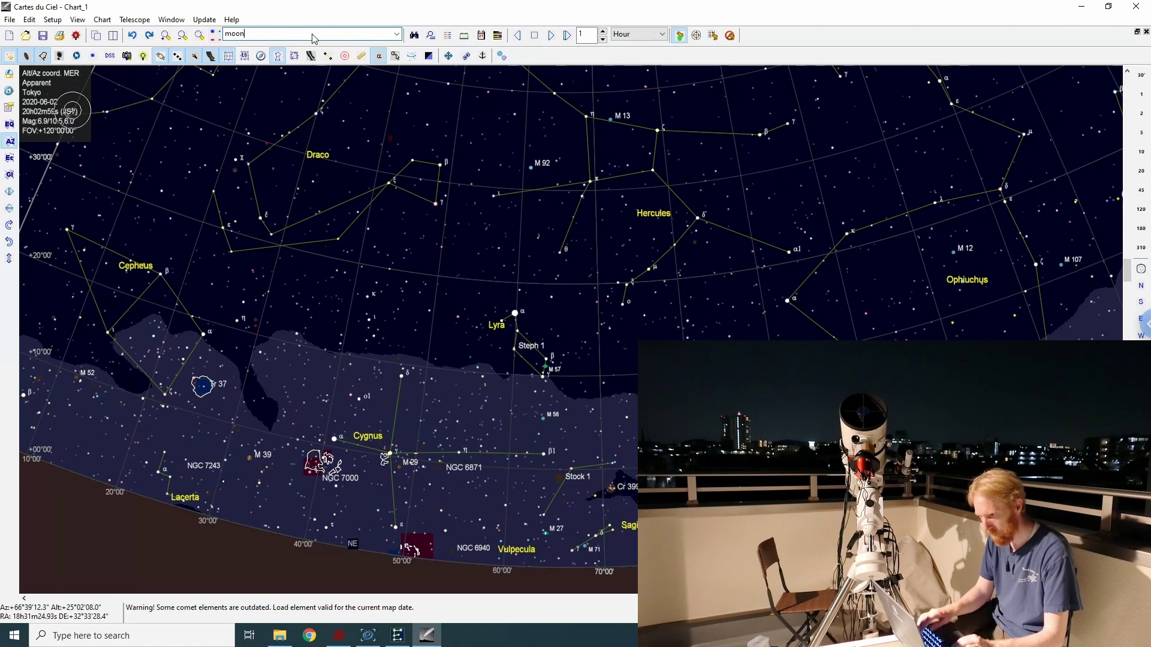
{"action": "key", "text": "Return"}
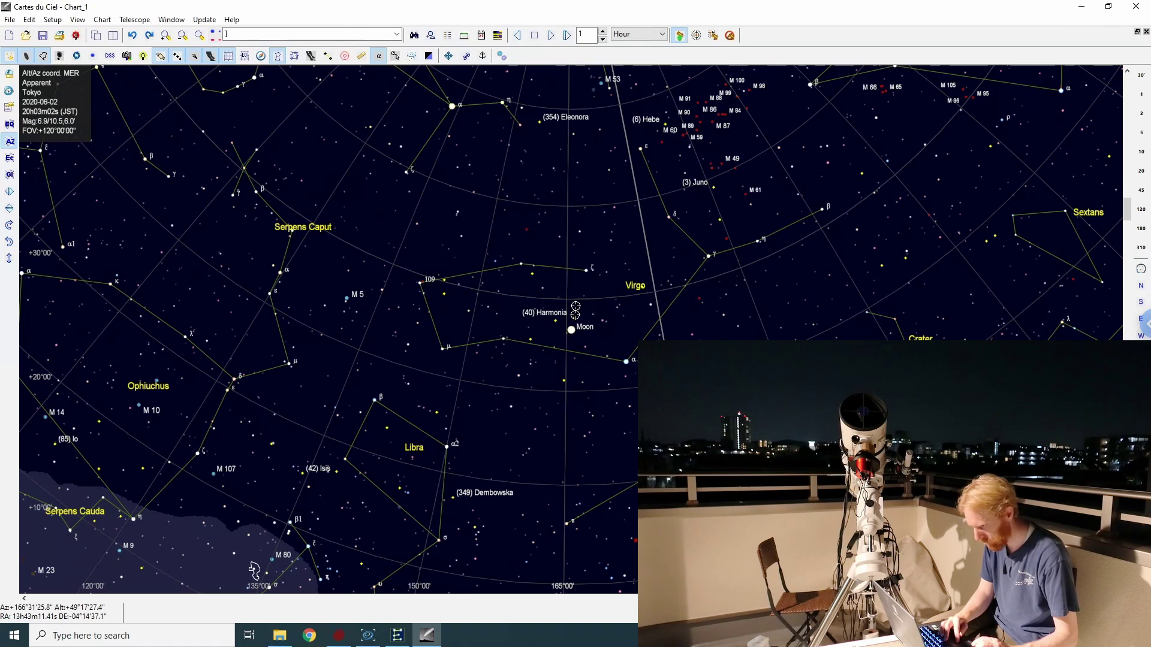
{"action": "left_click", "coordinate": [572, 333]}
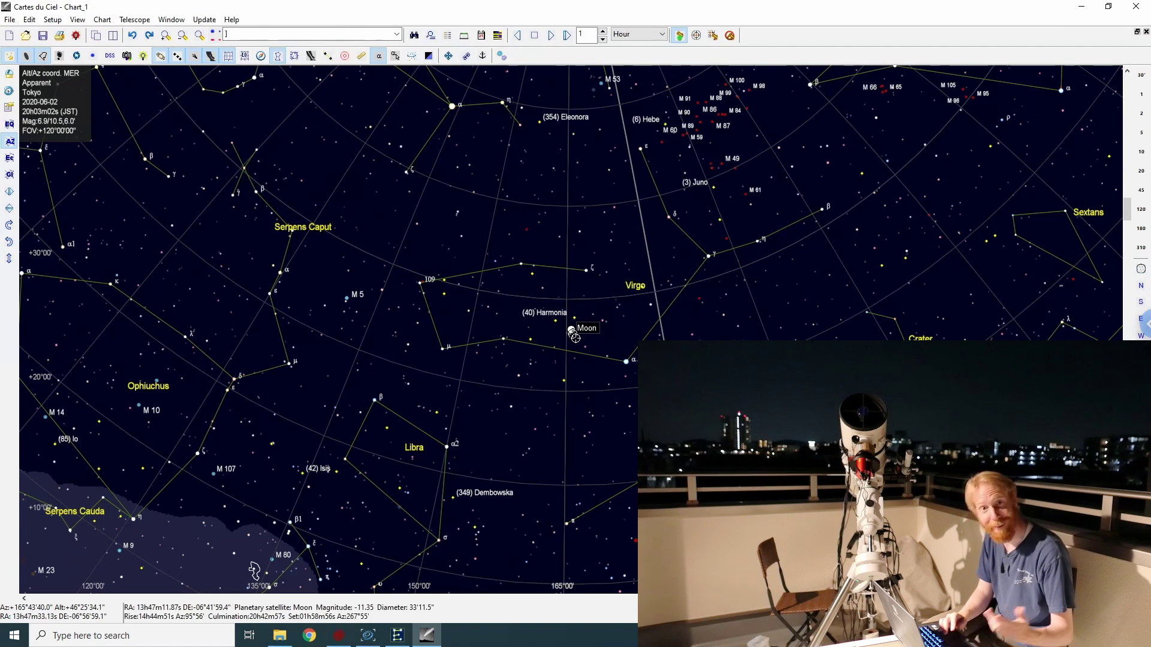
{"action": "right_click", "coordinate": [570, 329]}
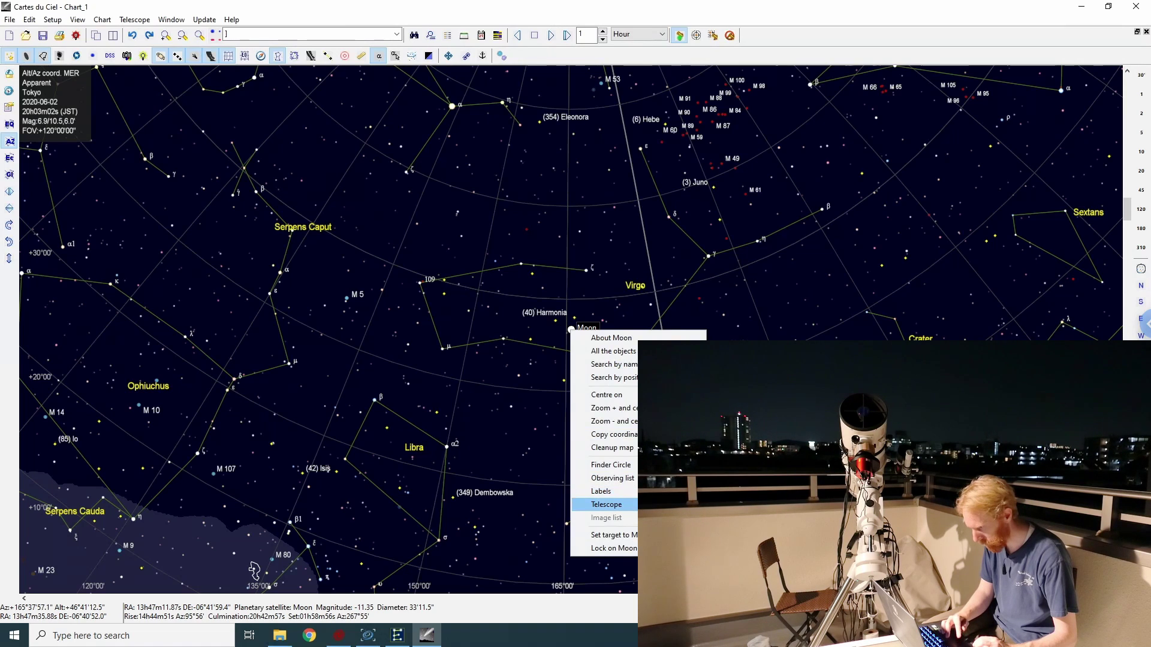
{"action": "left_click", "coordinate": [737, 504]}
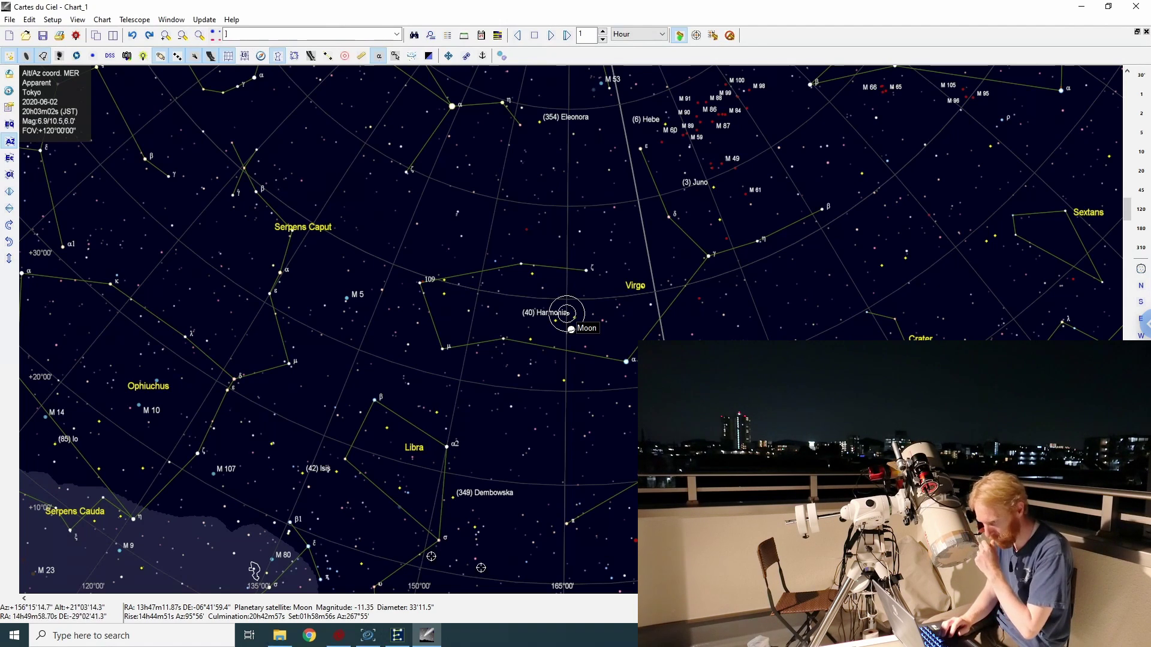
Switch to N.I.N.A., check the connected camera, run looping 0.1 s exposures and fit the image to the view
{"action": "left_click", "coordinate": [369, 637]}
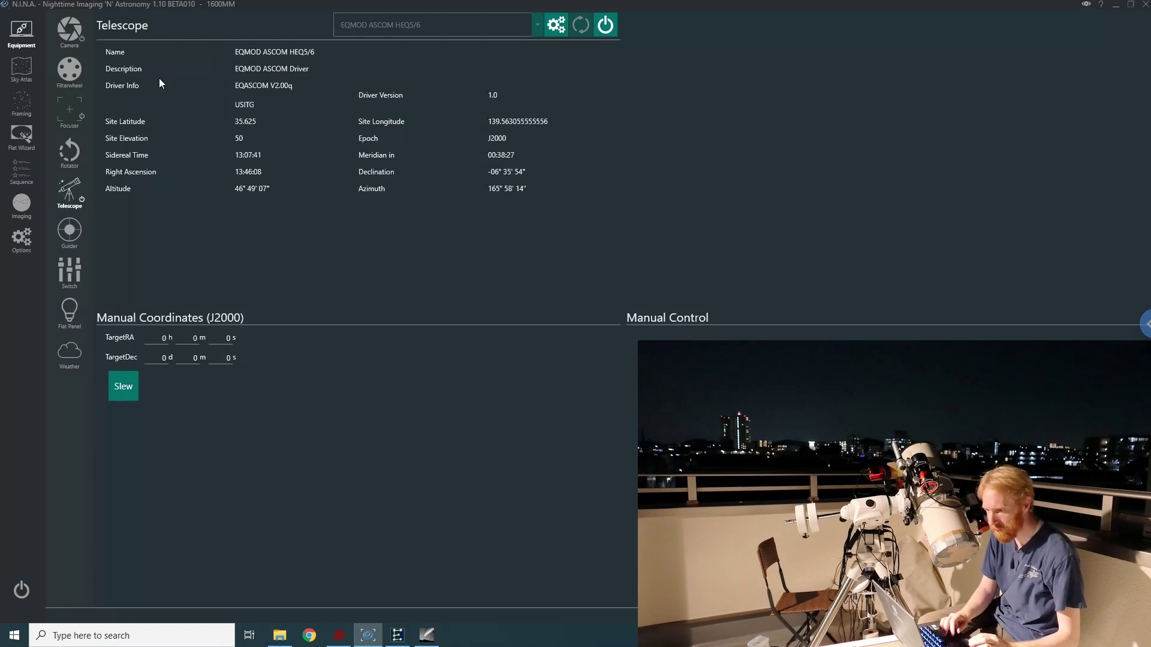
{"action": "left_click", "coordinate": [58, 39]}
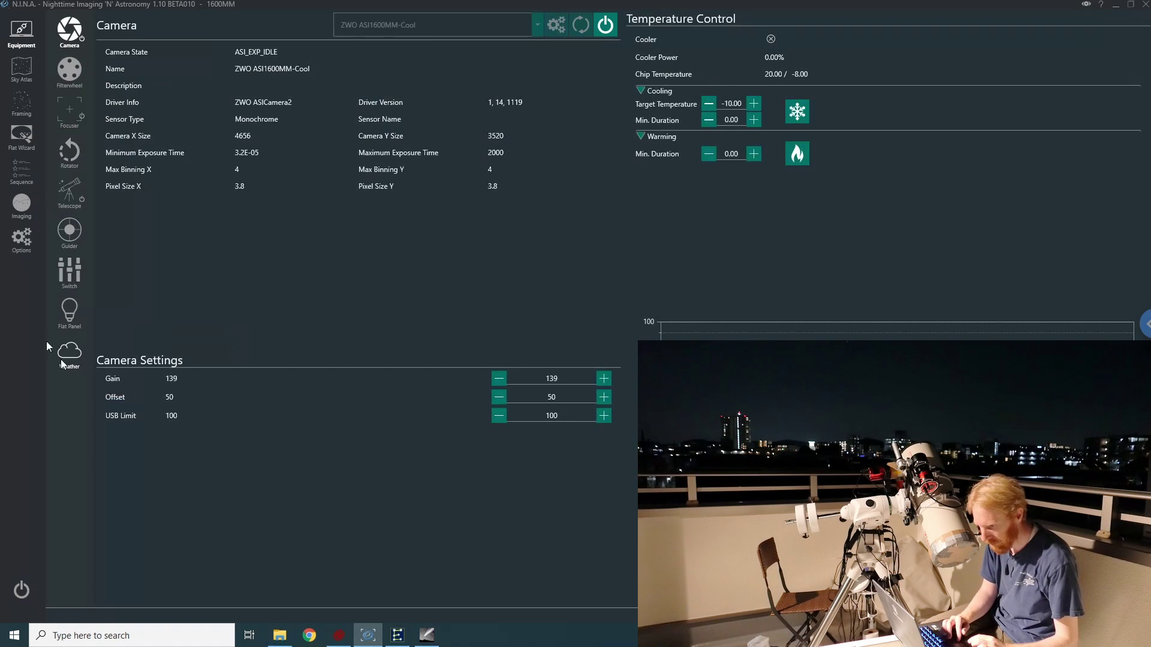
{"action": "left_click", "coordinate": [22, 216]}
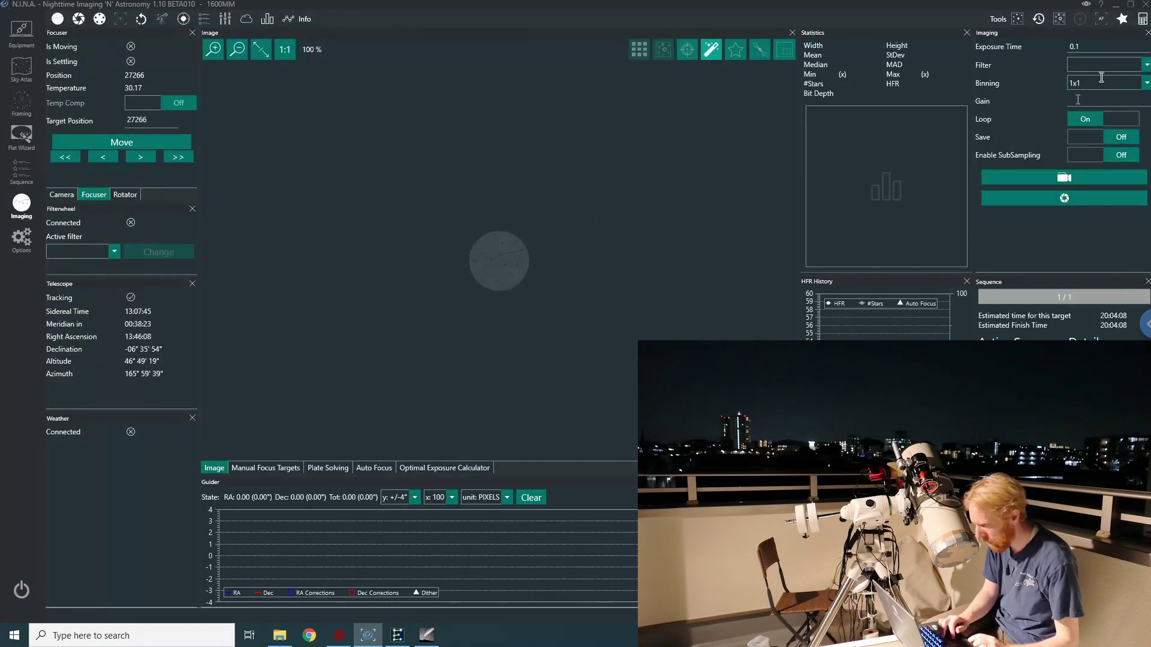
{"action": "left_click", "coordinate": [1041, 199]}
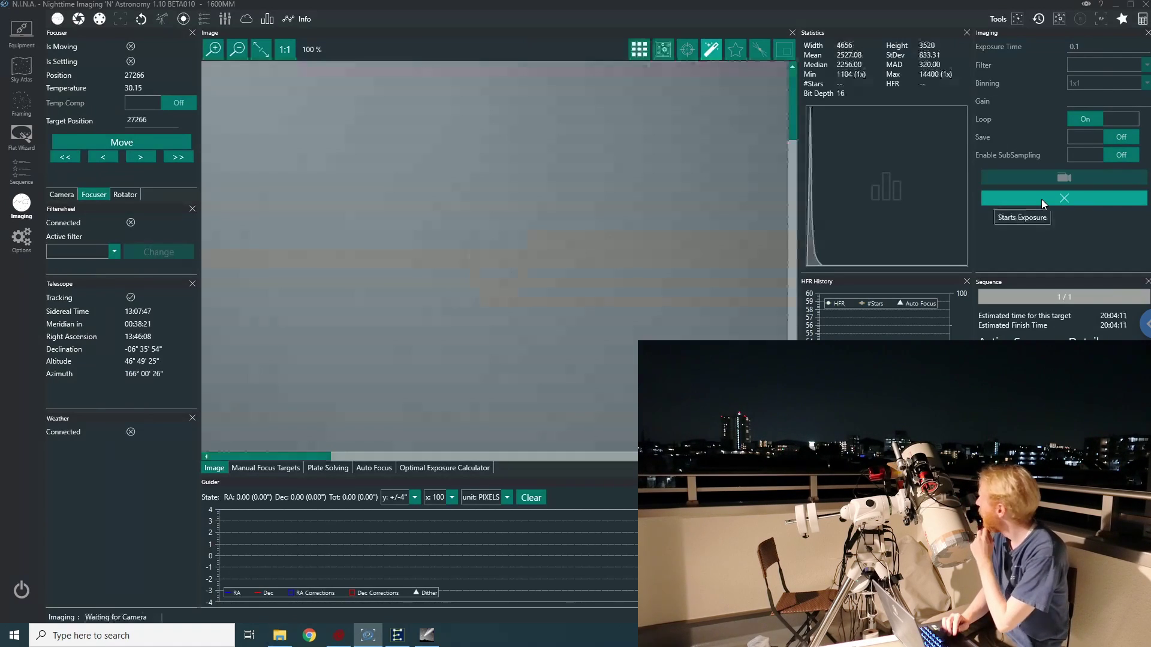
{"action": "left_click", "coordinate": [261, 50]}
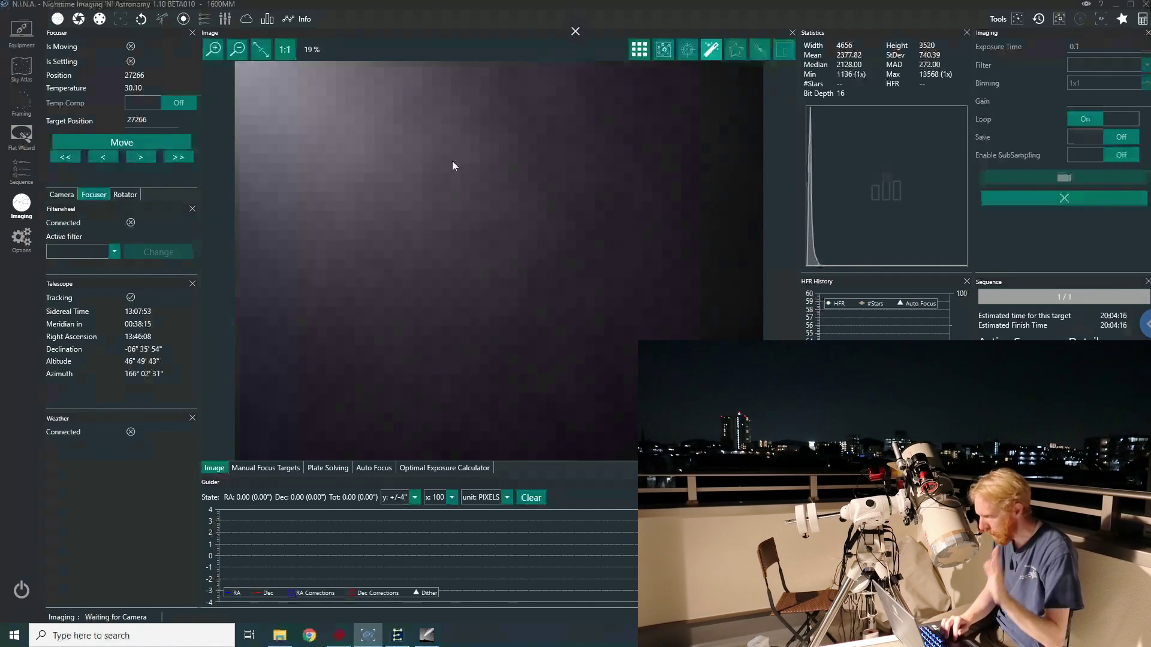
Keep N.I.N.A. running, stop the looping exposure and minimise the program
{"action": "left_click", "coordinate": [1146, 5]}
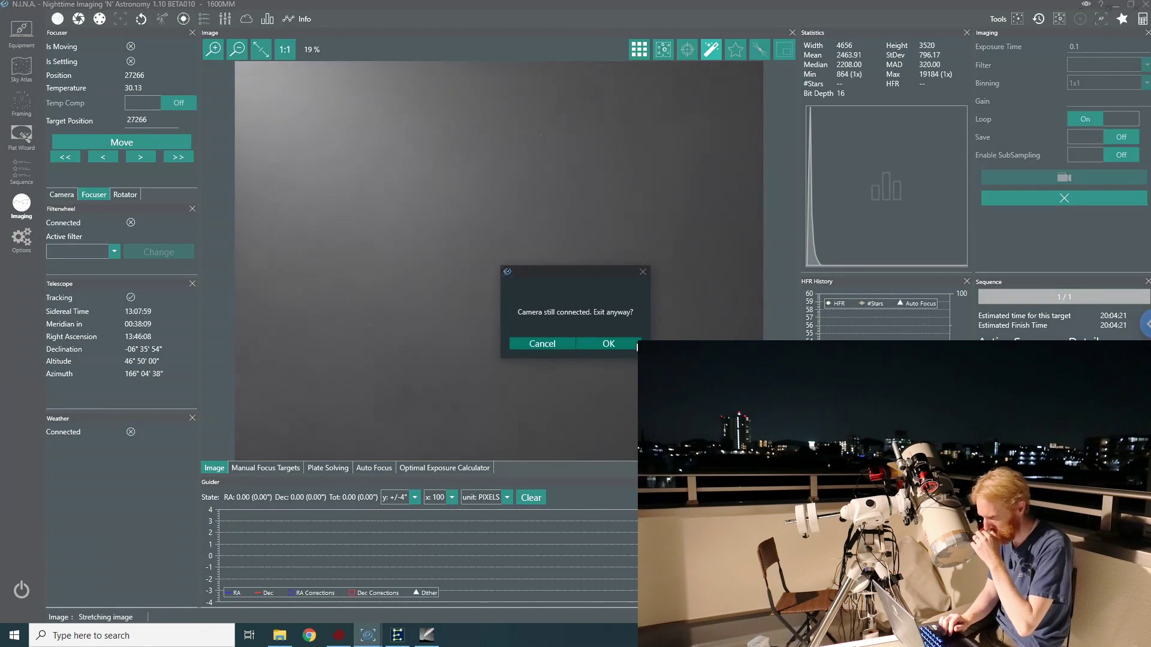
{"action": "left_click", "coordinate": [556, 343]}
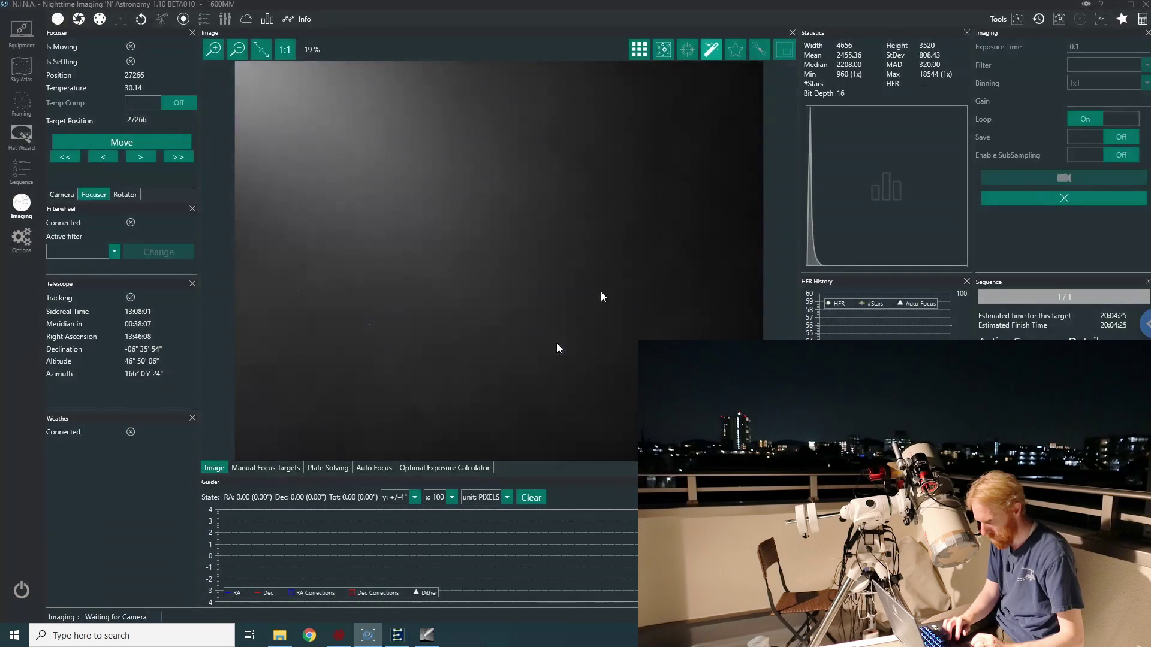
{"action": "left_click", "coordinate": [1061, 200]}
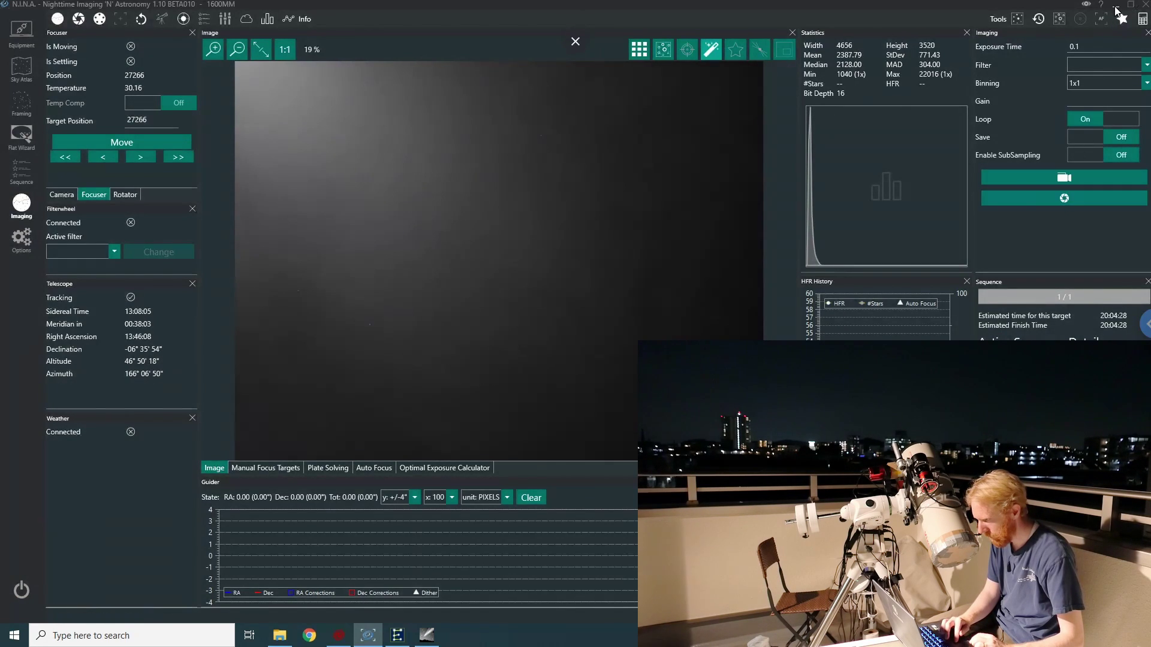
{"action": "left_click", "coordinate": [1116, 6]}
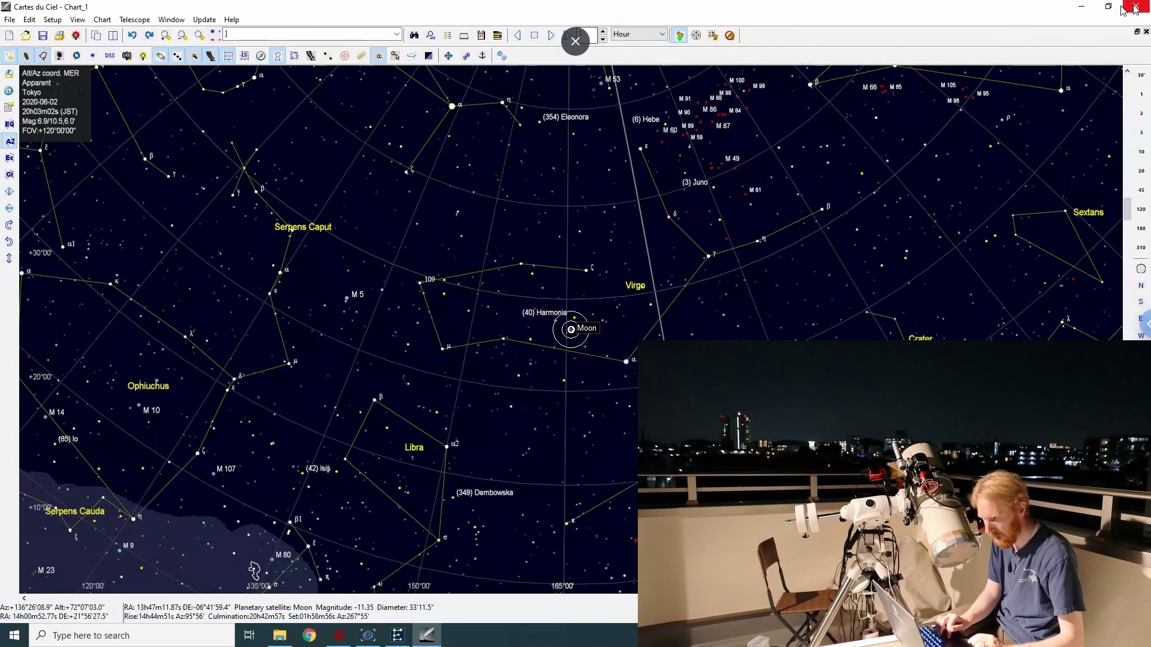
Minimise the sky chart, start SharpCap, dismiss the startup tip and preview the ZWO ASI1600MM-Cool camera
{"action": "left_click", "coordinate": [1082, 5]}
{"action": "double_click", "coordinate": [82, 92]}
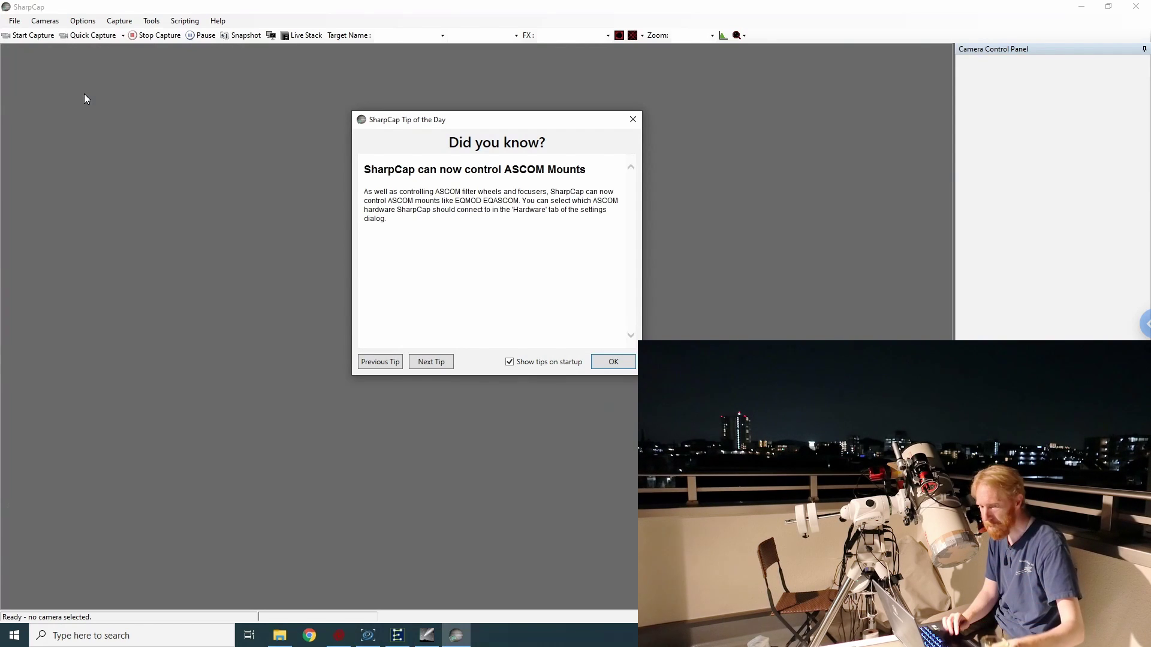
{"action": "left_click", "coordinate": [614, 362]}
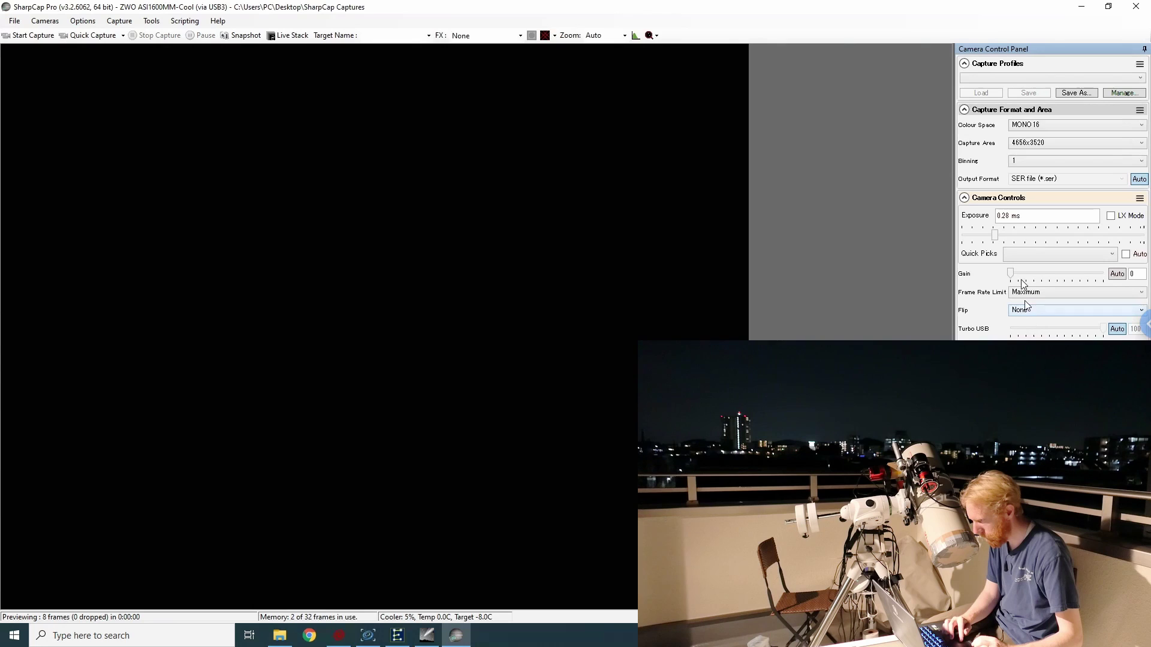
Raise the camera gain to 224 and set the exposure to 343 ms to reveal the Moon's glow
{"action": "left_click_drag", "start_coordinate": [1011, 274], "coordinate": [1043, 274]}
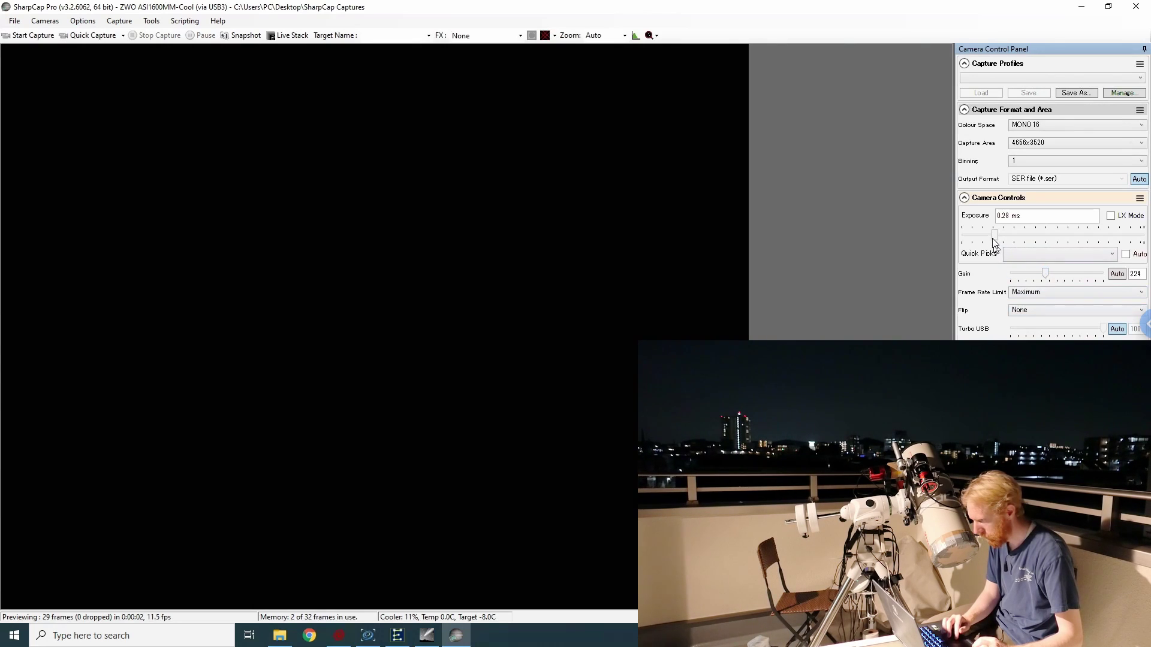
{"action": "left_click_drag", "start_coordinate": [995, 235], "coordinate": [1107, 245]}
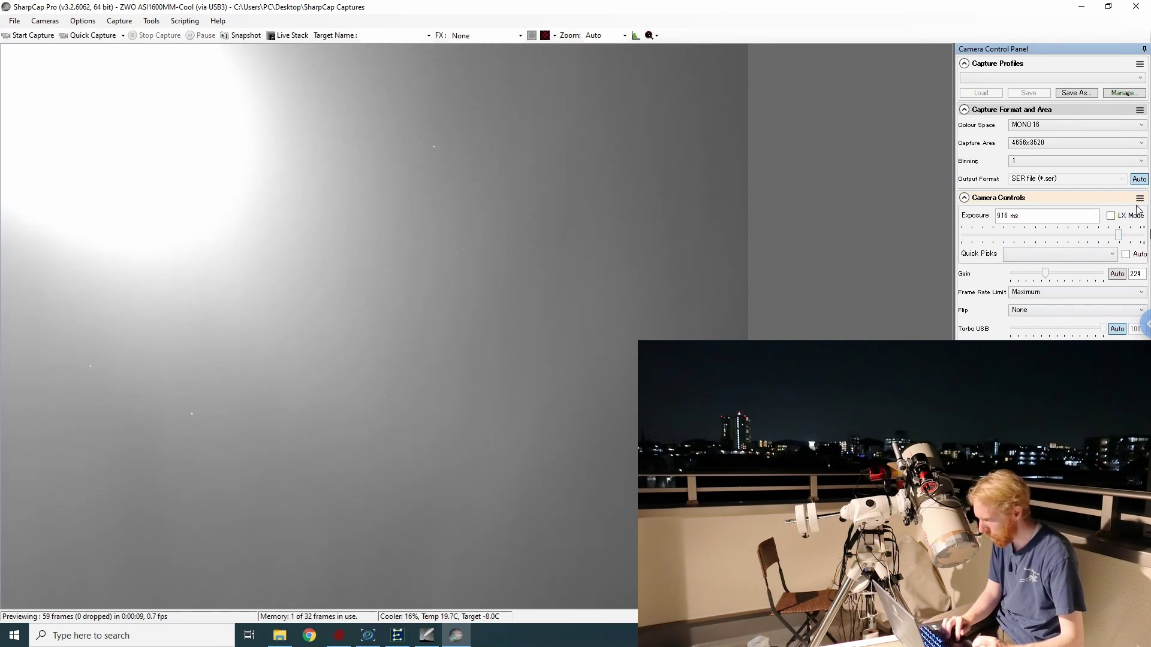
{"action": "left_click_drag", "start_coordinate": [1119, 235], "coordinate": [1106, 240]}
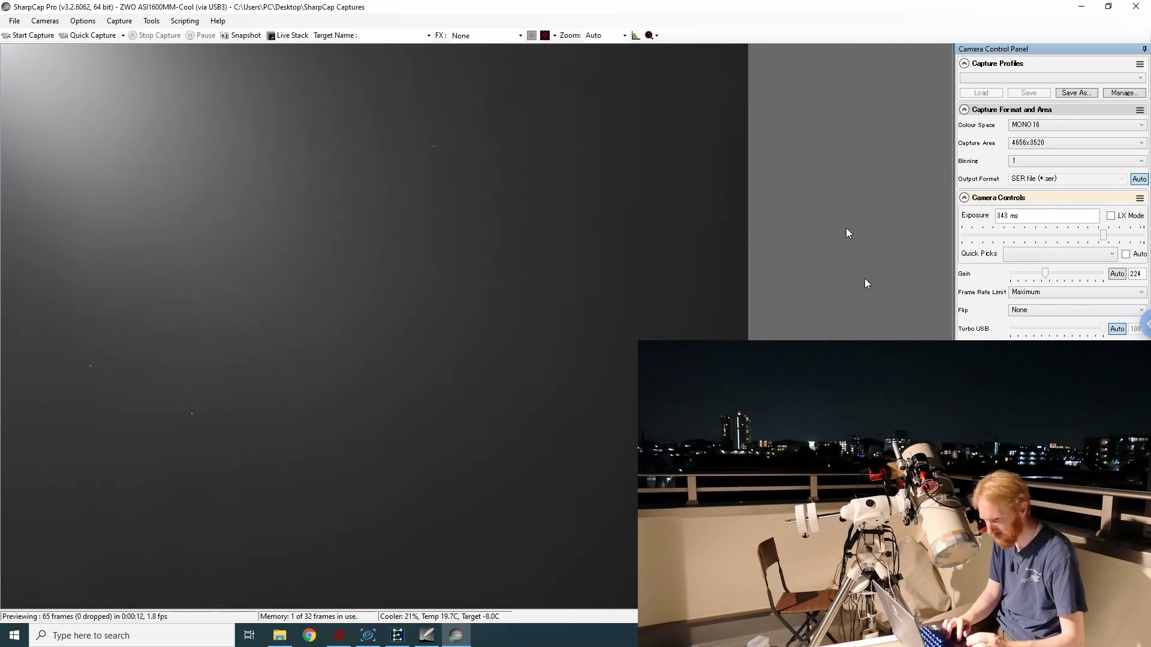
Bring up the EQMOD controls beside the camera preview and raise the RA and DEC slew rates
{"action": "left_click", "coordinate": [398, 640]}
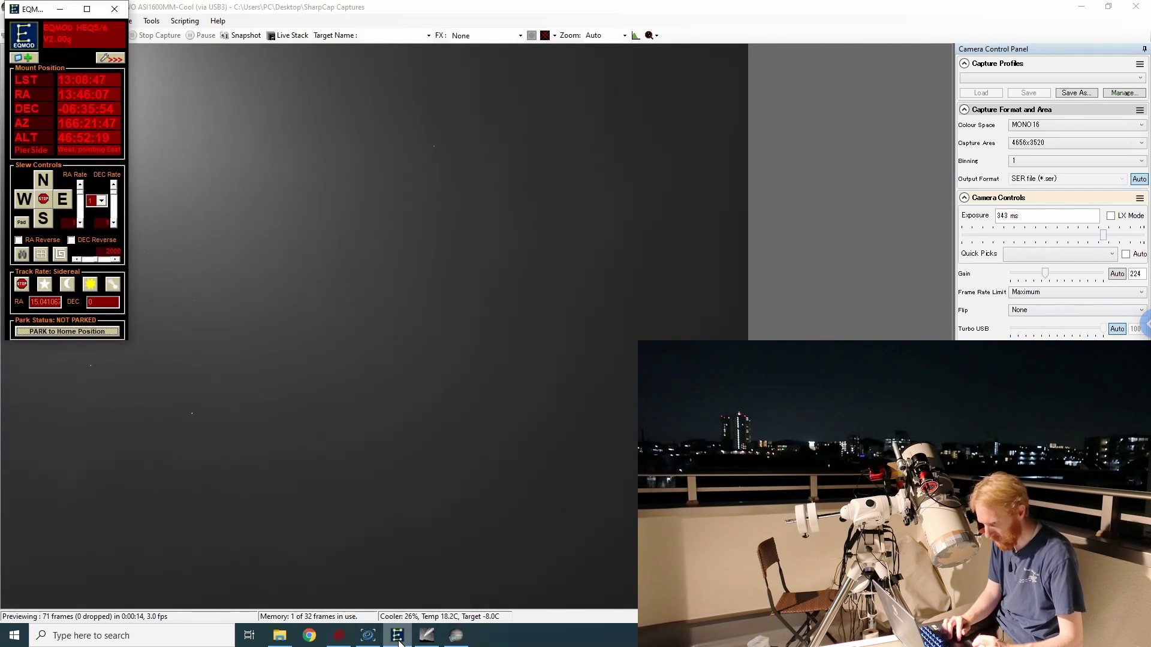
{"action": "left_click_drag", "start_coordinate": [38, 14], "coordinate": [763, 71]}
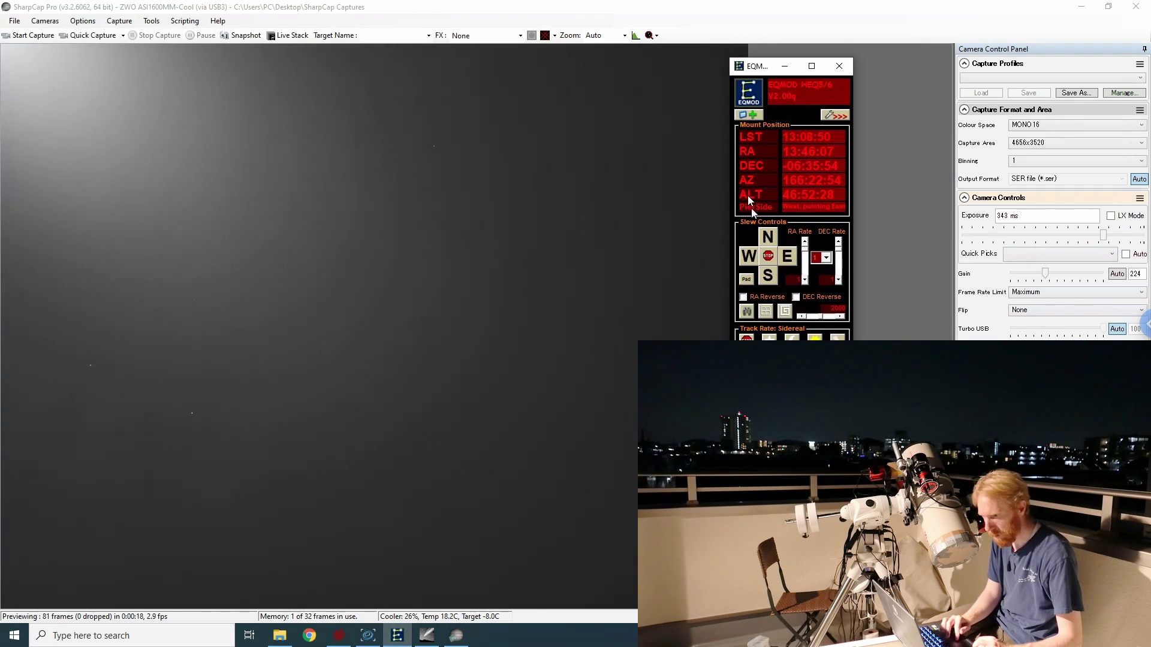
{"action": "left_click", "coordinate": [805, 254]}
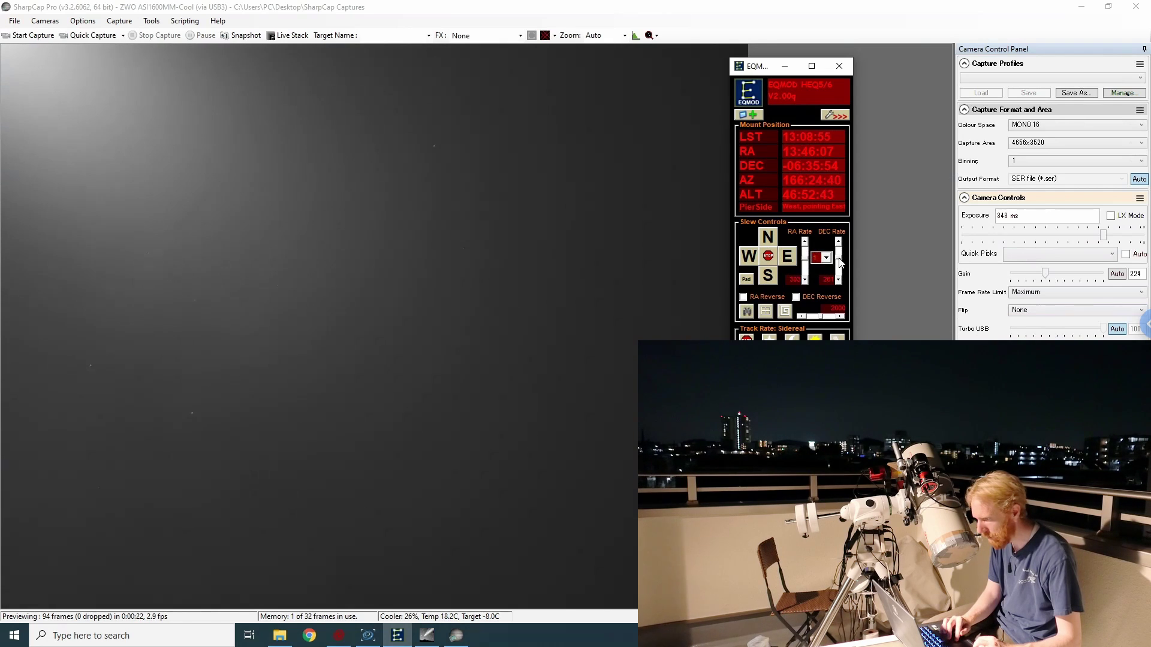
Move the mount west and adjust it in declination until the Moon is inside the camera frame
{"action": "left_click", "coordinate": [750, 260]}
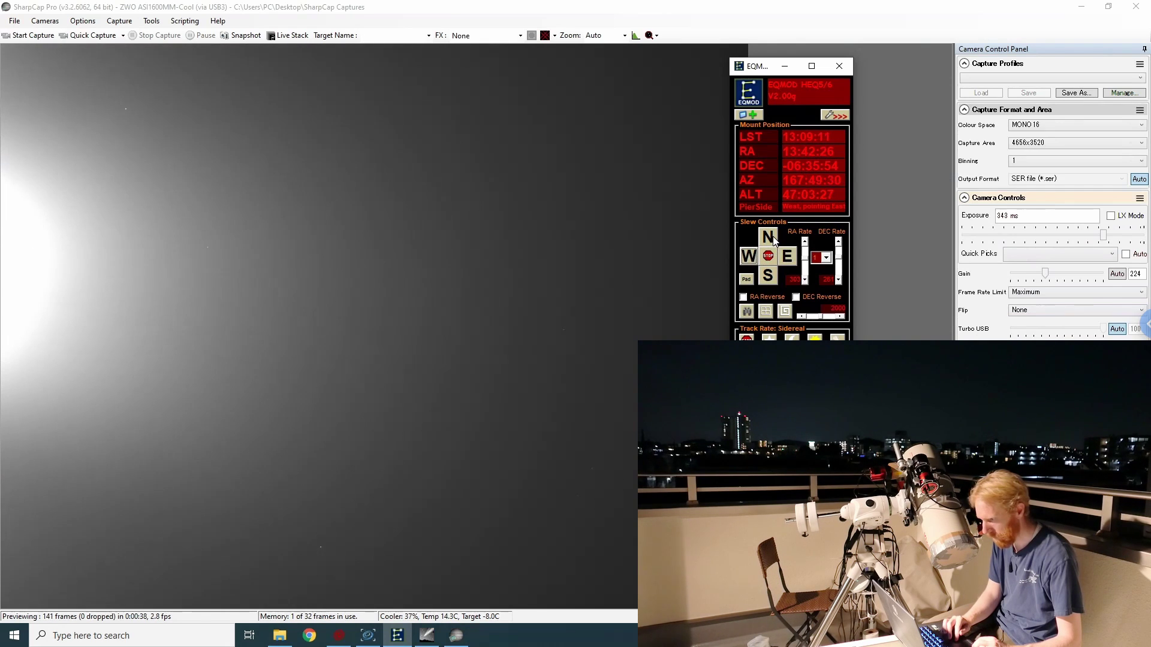
{"action": "left_click", "coordinate": [767, 238]}
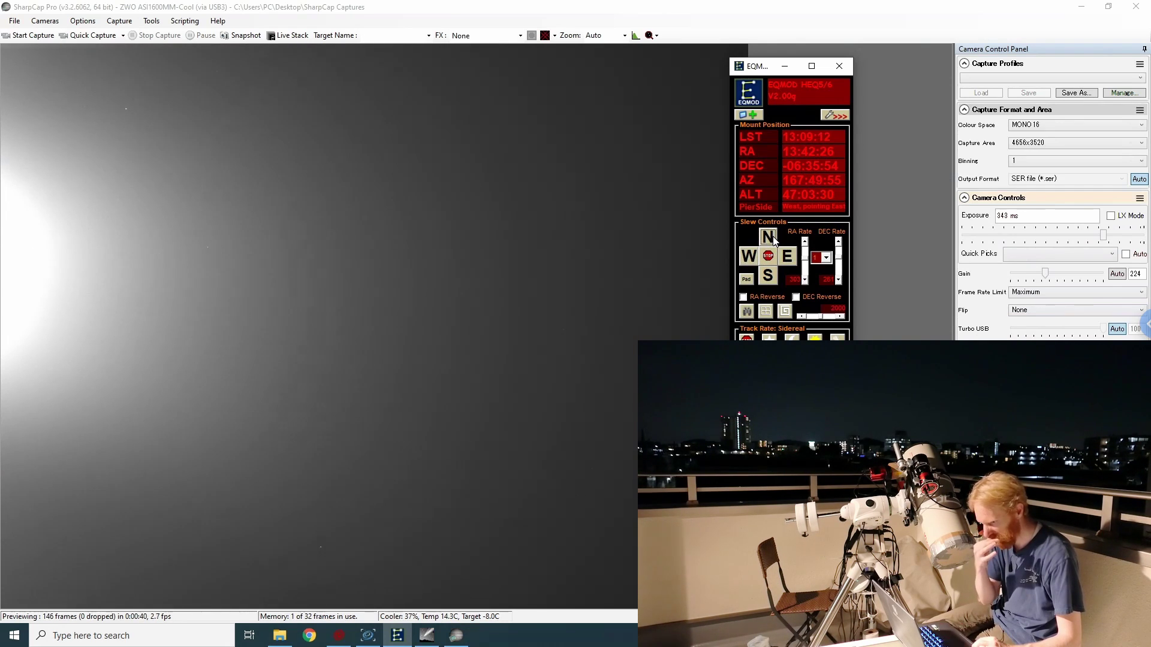
{"action": "left_click", "coordinate": [771, 283]}
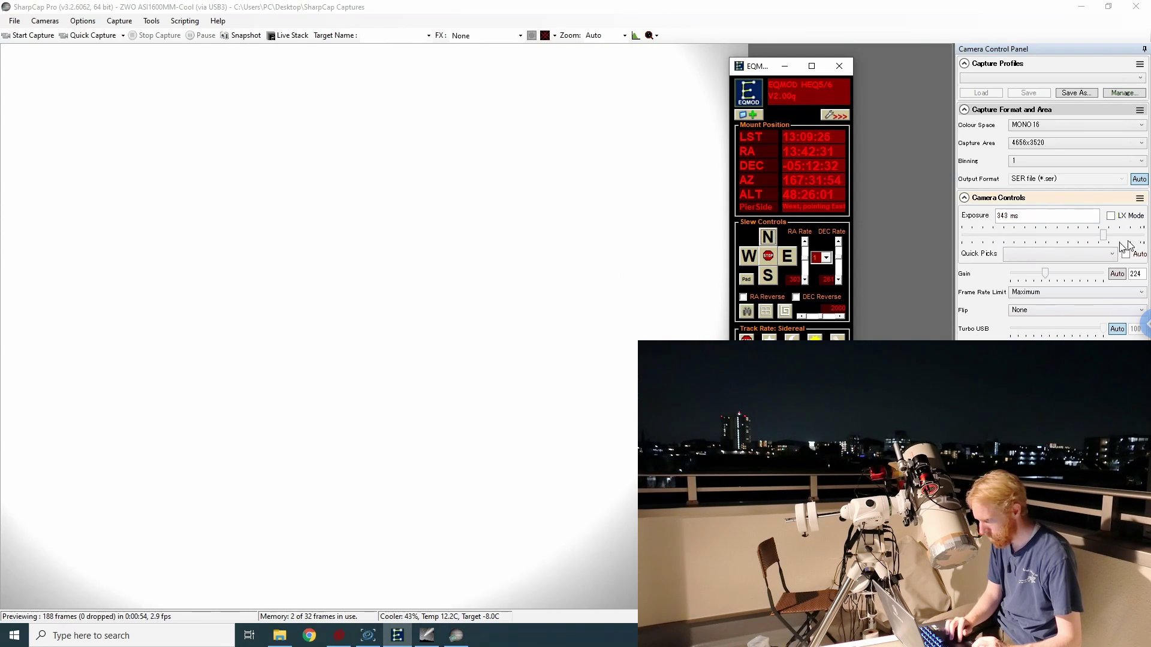
Reduce the exposure to 1.2 ms and the gain to 0, and set the capture area to 2640x2640
{"action": "left_click_drag", "start_coordinate": [1103, 235], "coordinate": [1010, 239]}
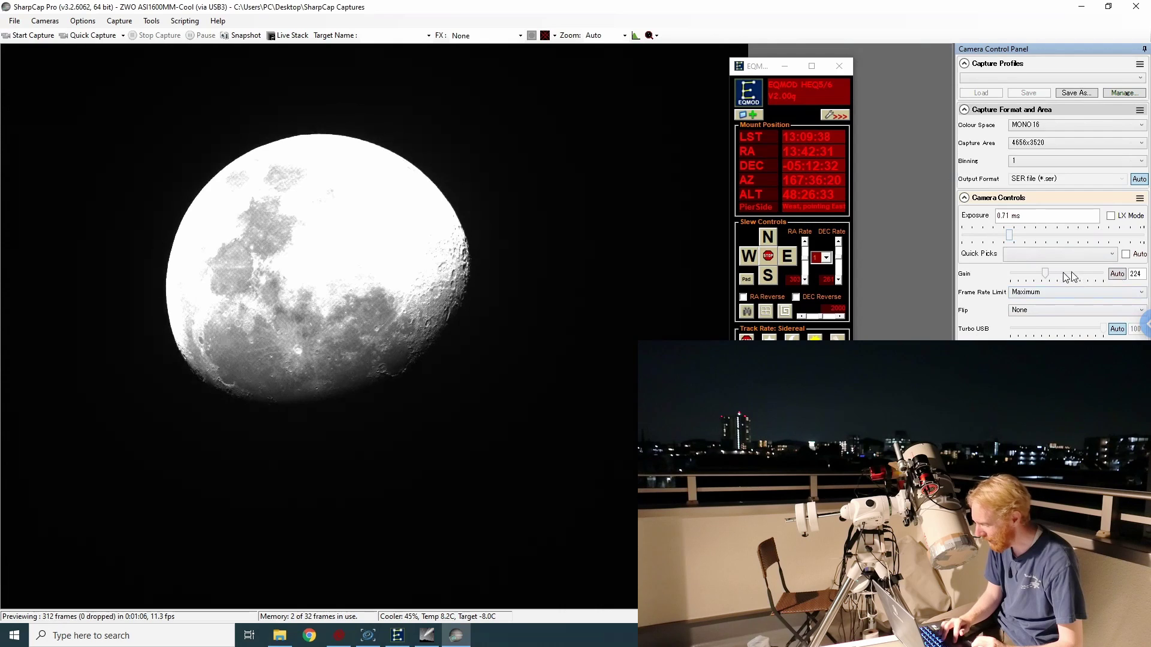
{"action": "left_click_drag", "start_coordinate": [1046, 274], "coordinate": [1023, 244]}
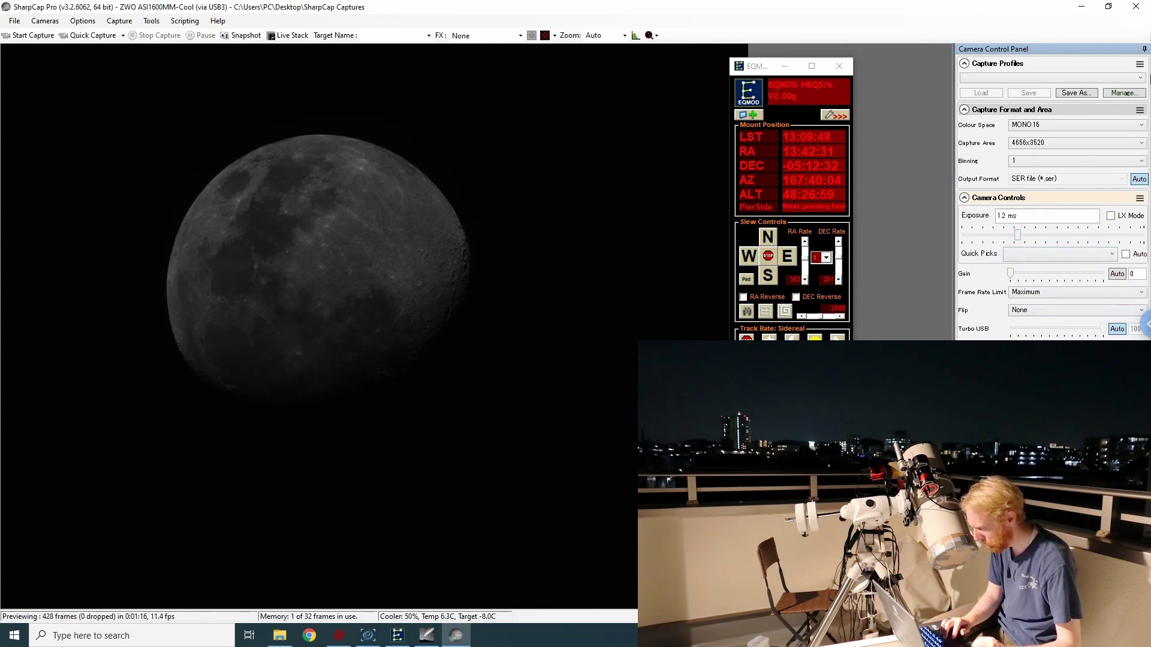
{"action": "left_click", "coordinate": [1042, 144]}
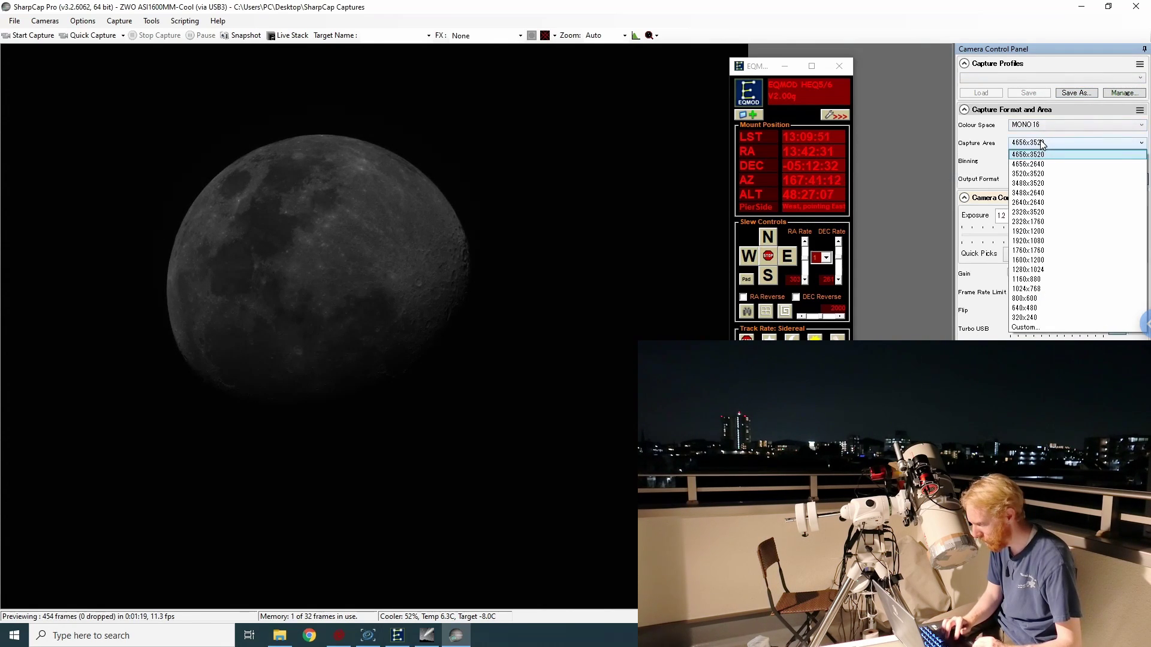
{"action": "left_click", "coordinate": [1025, 203]}
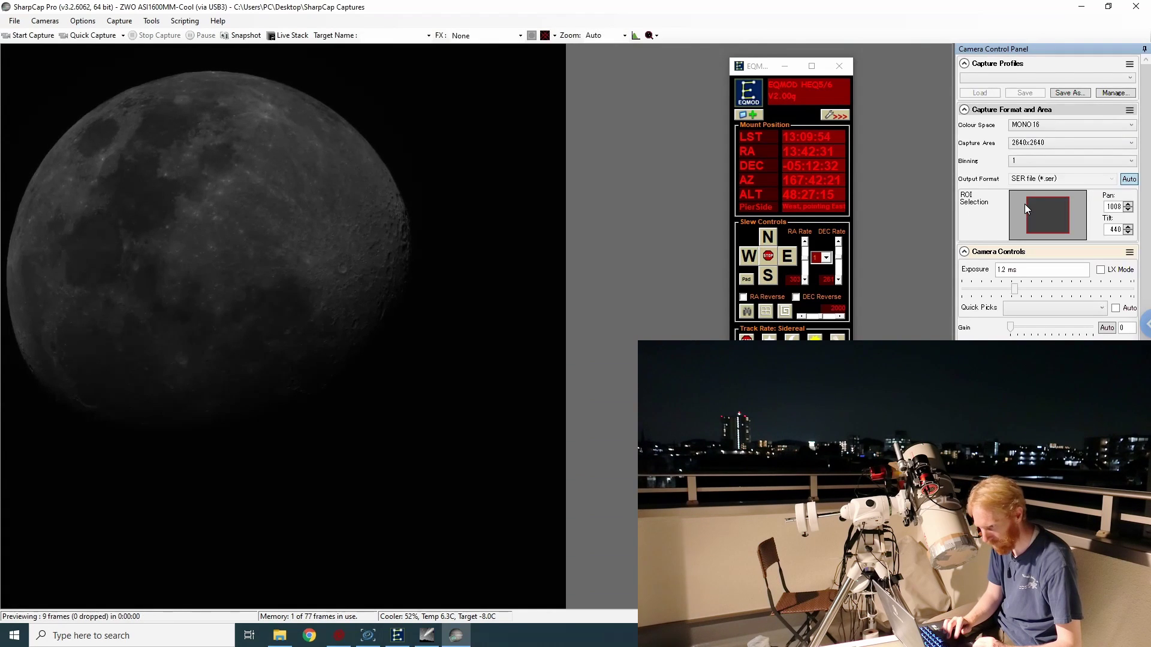
Lower the EQMOD slew rates and nudge the mount to place the whole Moon more centrally in the capture area
{"action": "left_click", "coordinate": [803, 258]}
{"action": "left_click", "coordinate": [805, 262]}
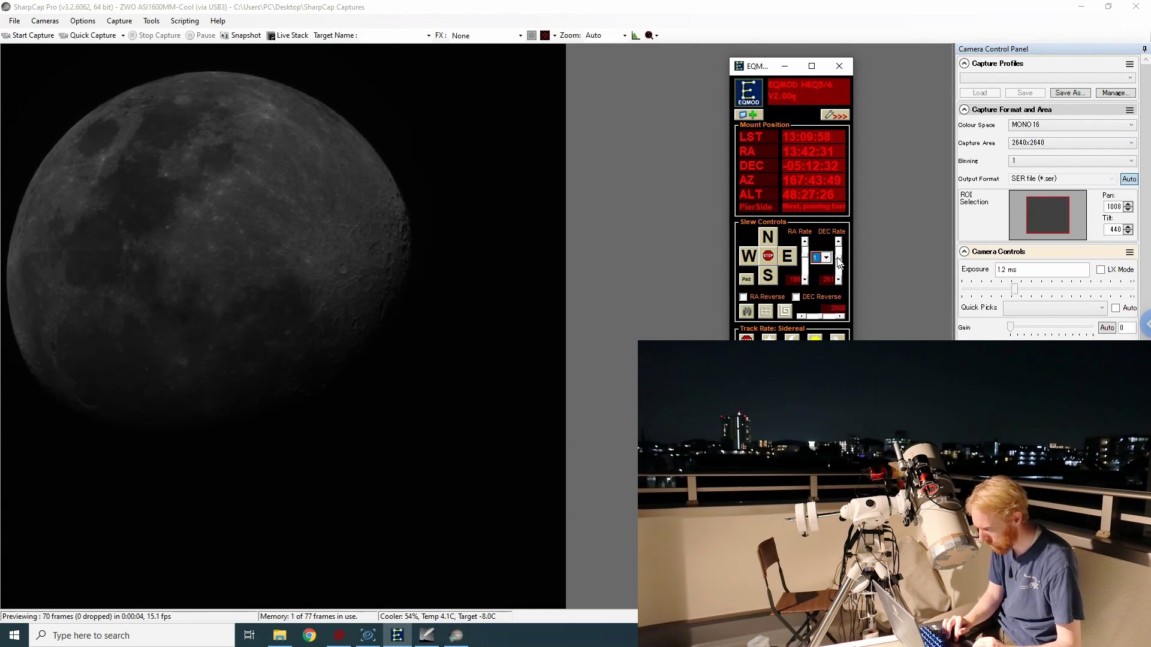
{"action": "left_click", "coordinate": [787, 256]}
{"action": "left_click", "coordinate": [749, 259]}
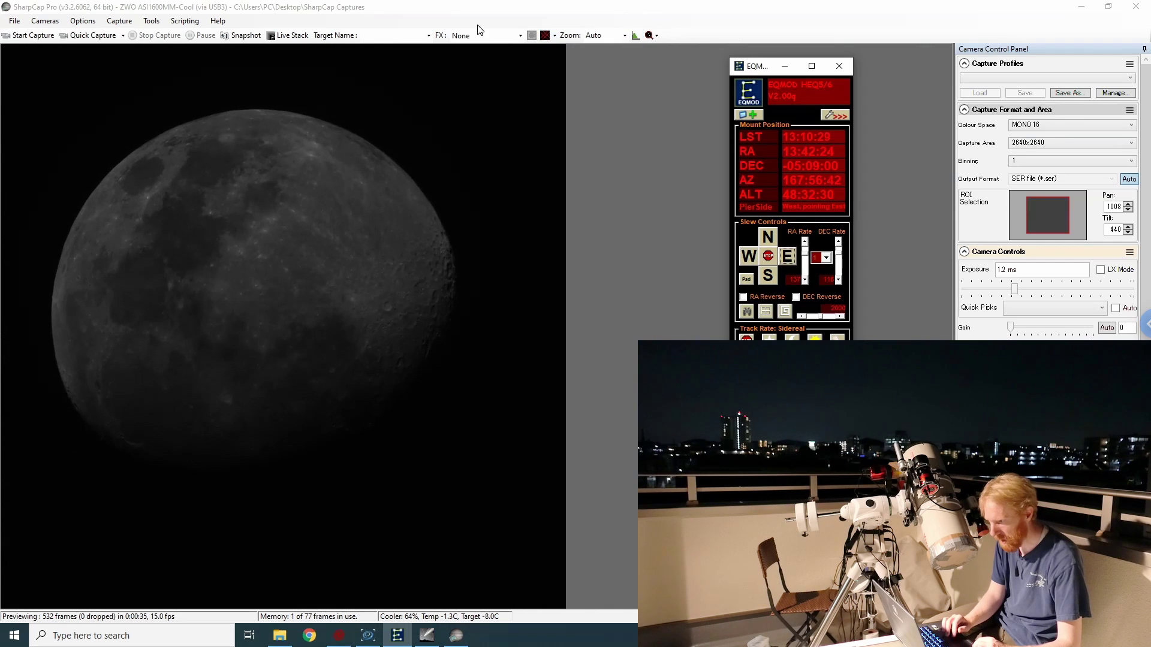
Show a diagonal crosshair over the preview and nudge the mount in RA and north in declination to centre the Moon on it
{"action": "left_click", "coordinate": [545, 37]}
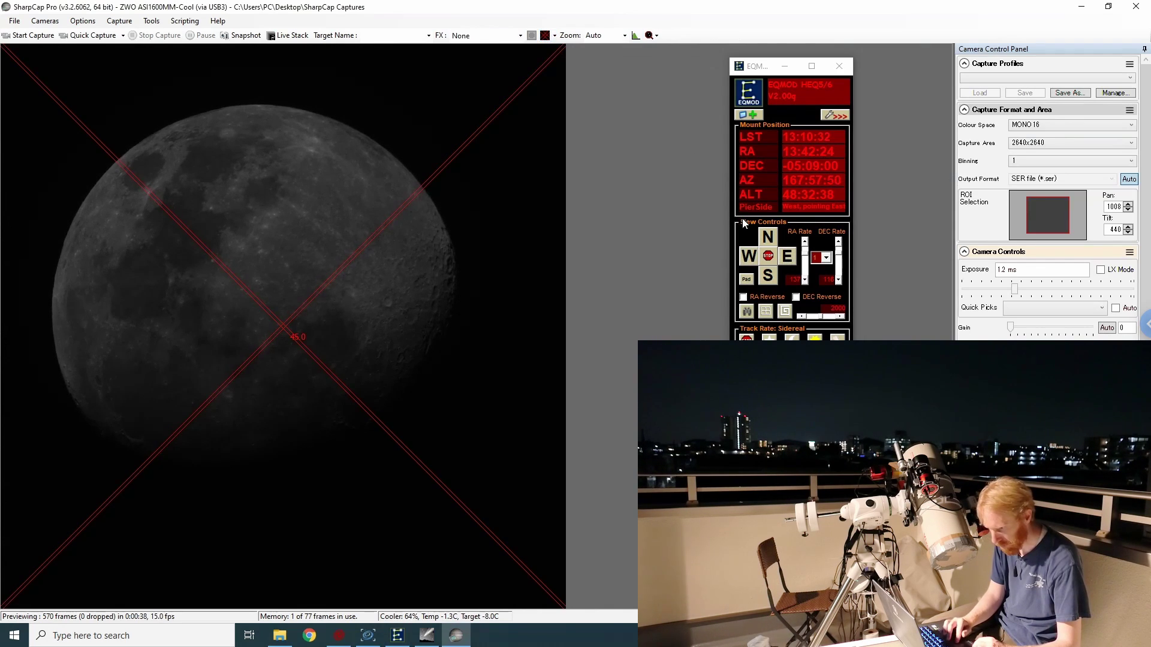
{"action": "left_click", "coordinate": [749, 254]}
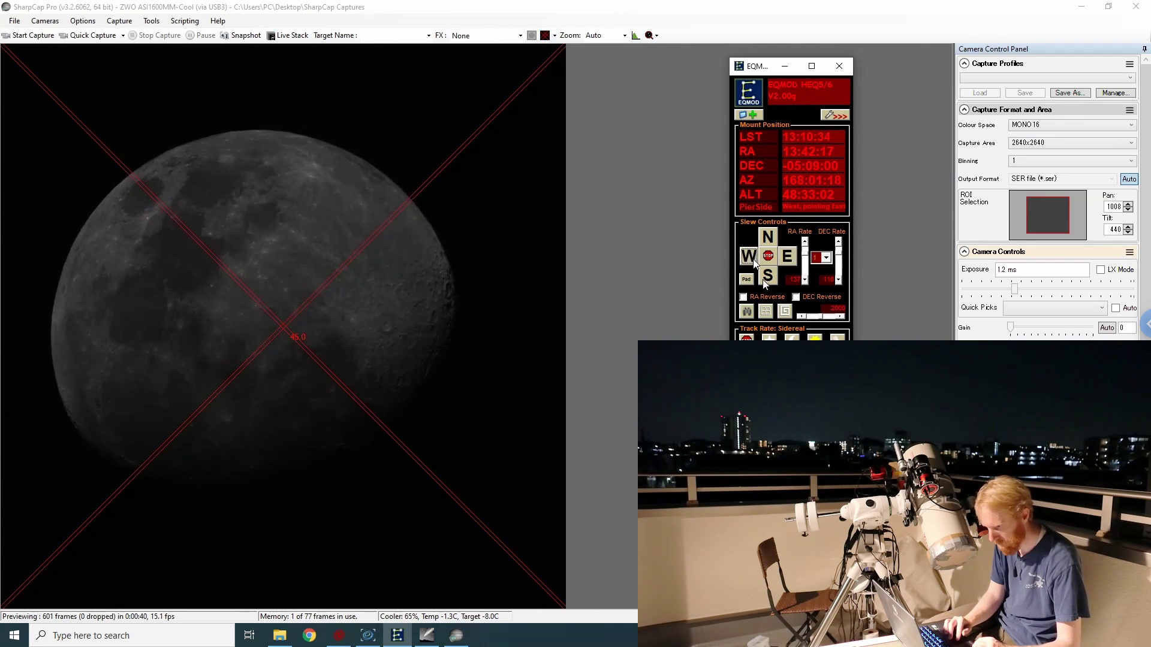
{"action": "left_click", "coordinate": [788, 258]}
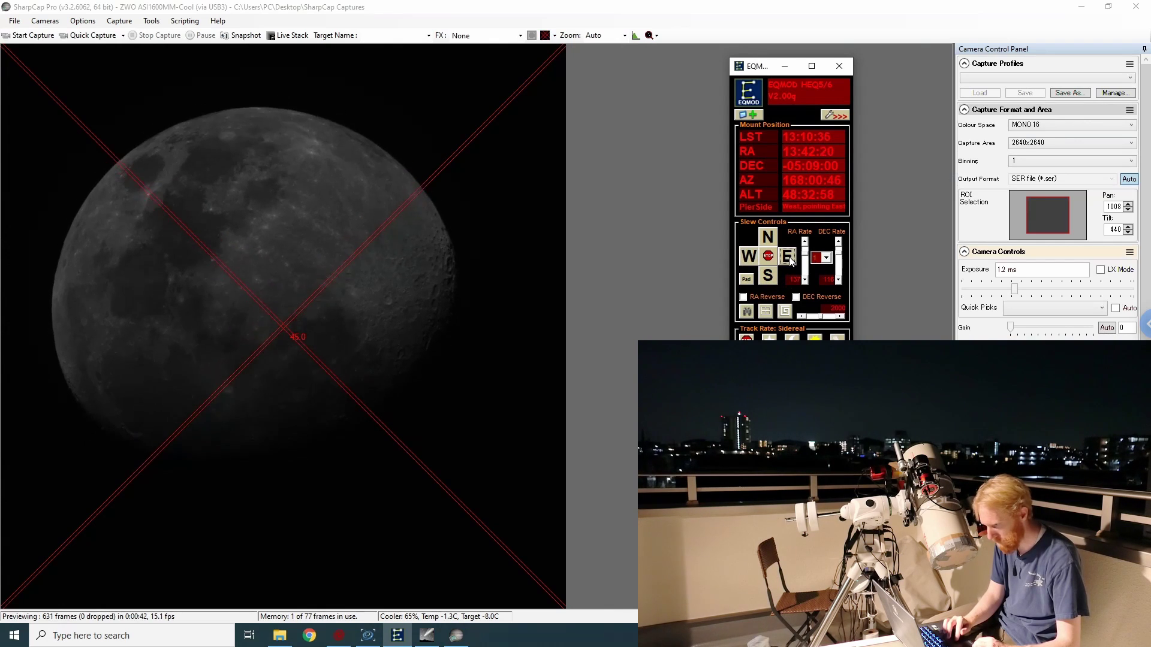
{"action": "left_click", "coordinate": [772, 237]}
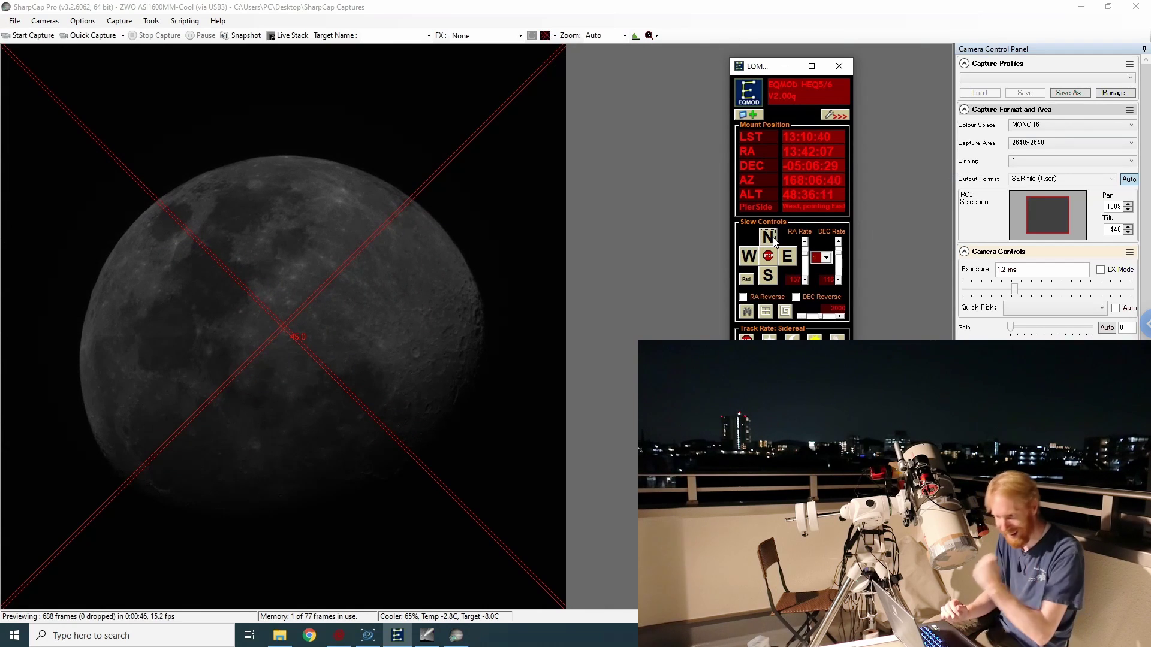
{"action": "left_click", "coordinate": [789, 259]}
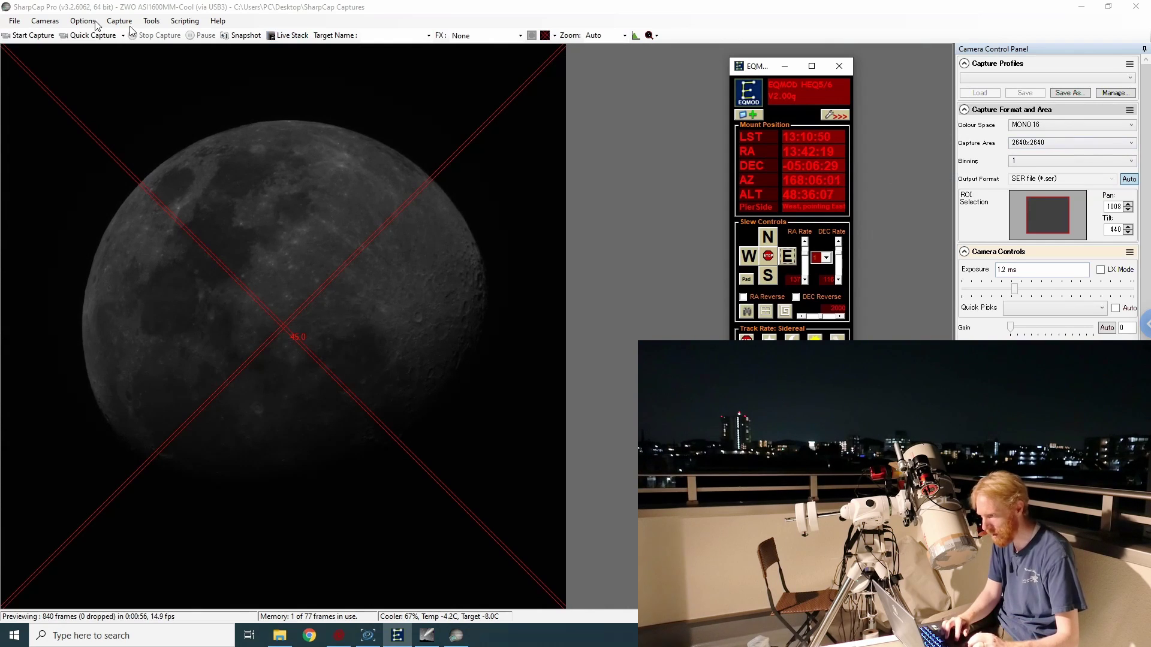
Set the capture colour space to MONO8 and switch the mount's tracking rate to Lunar
{"action": "left_click", "coordinate": [52, 22]}
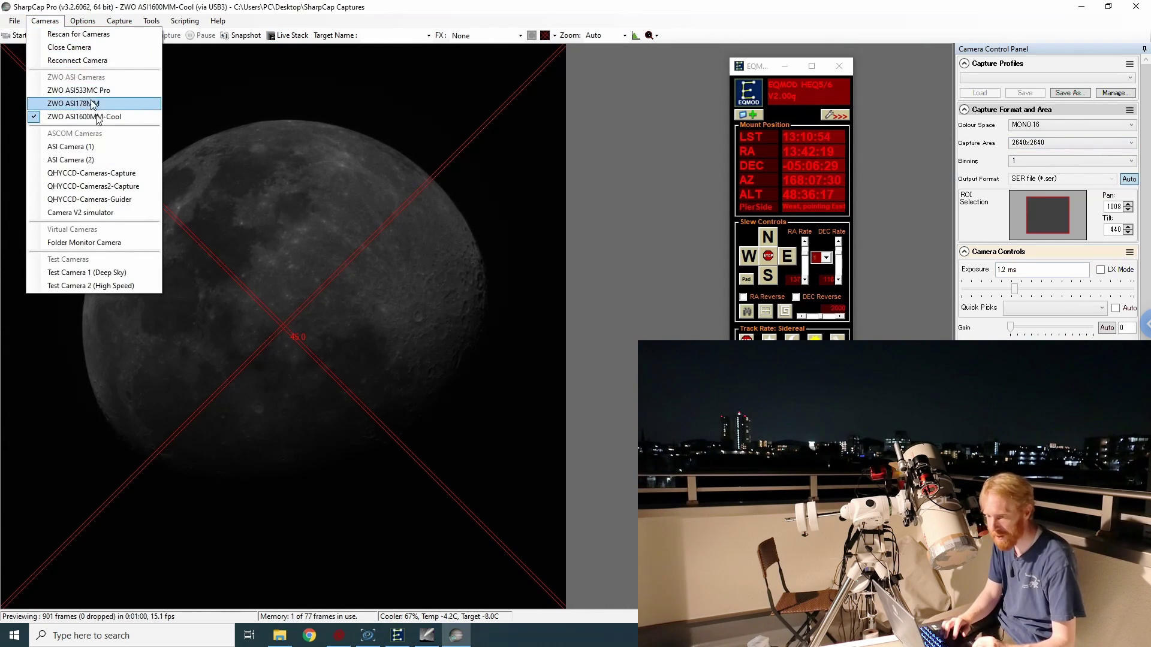
{"action": "left_click", "coordinate": [86, 21]}
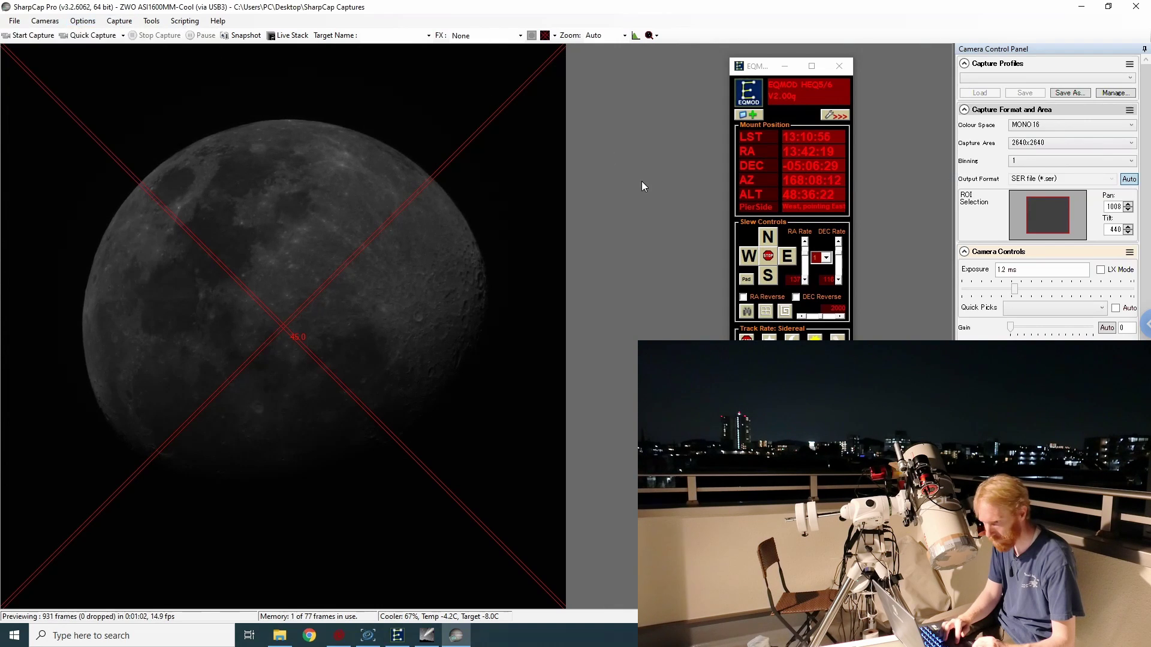
{"action": "left_click", "coordinate": [1029, 128]}
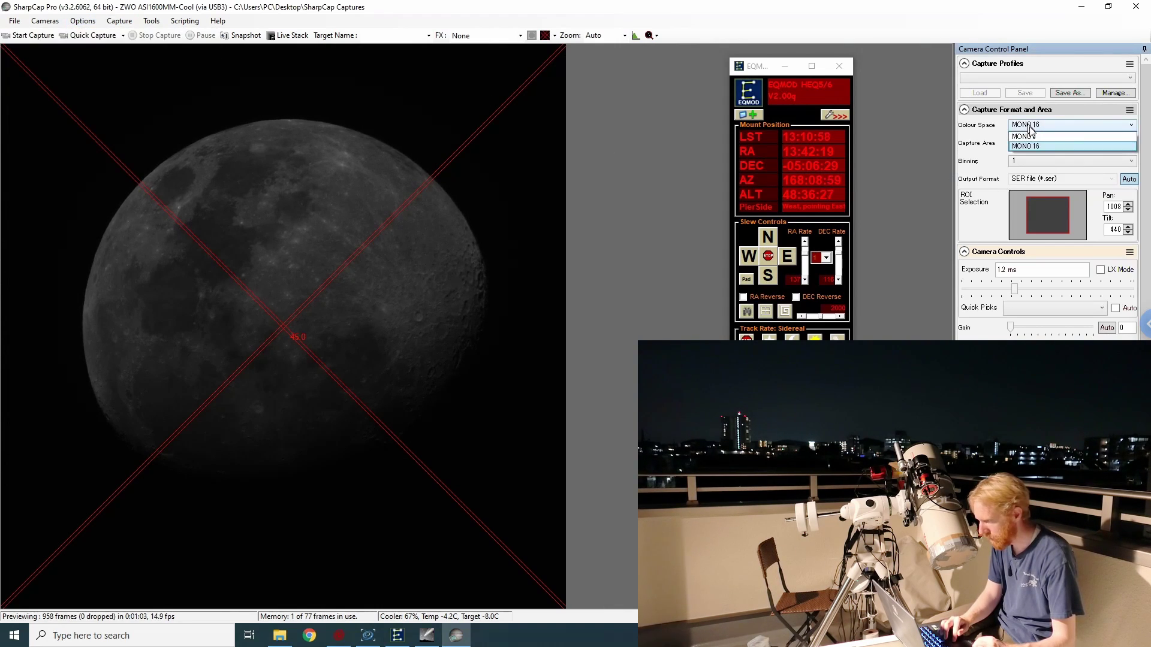
{"action": "left_click", "coordinate": [1032, 137]}
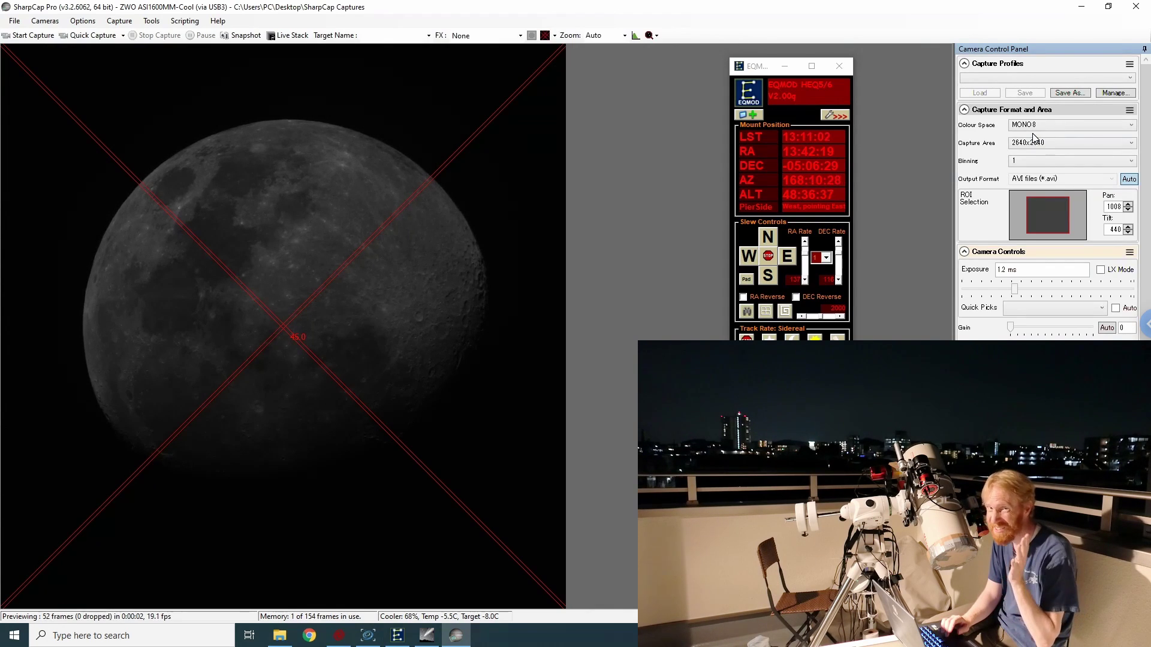
{"action": "left_click", "coordinate": [792, 337]}
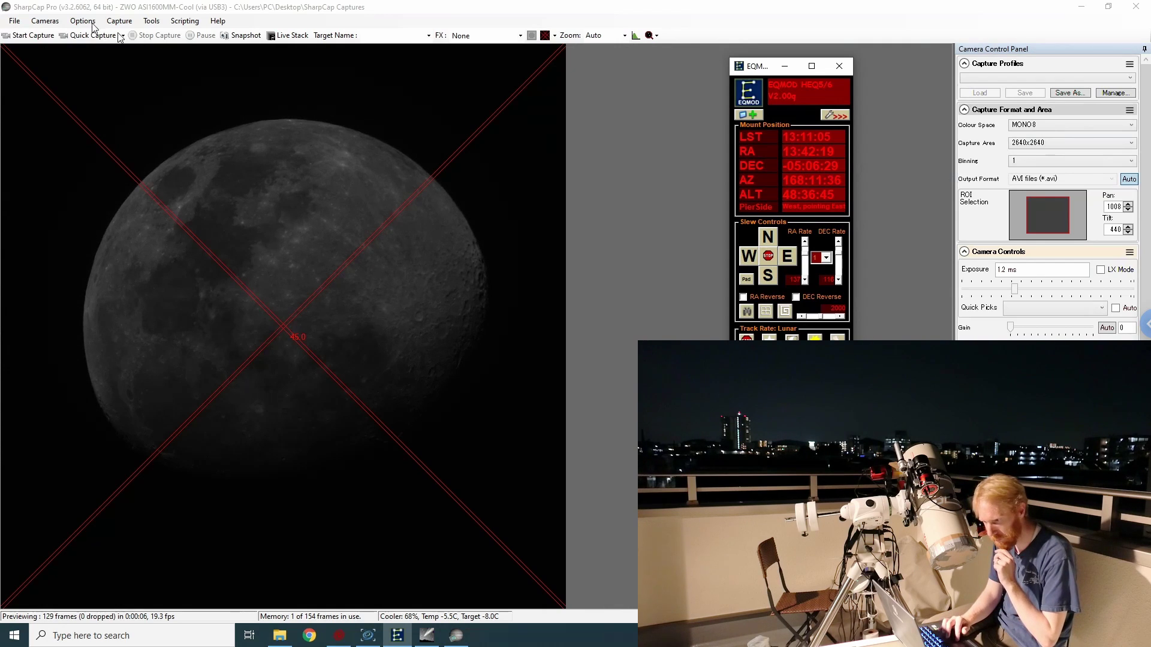
Record the Moon with a 5000-frame quick capture and stop the recording early
{"action": "left_click", "coordinate": [45, 21]}
{"action": "left_click", "coordinate": [46, 22]}
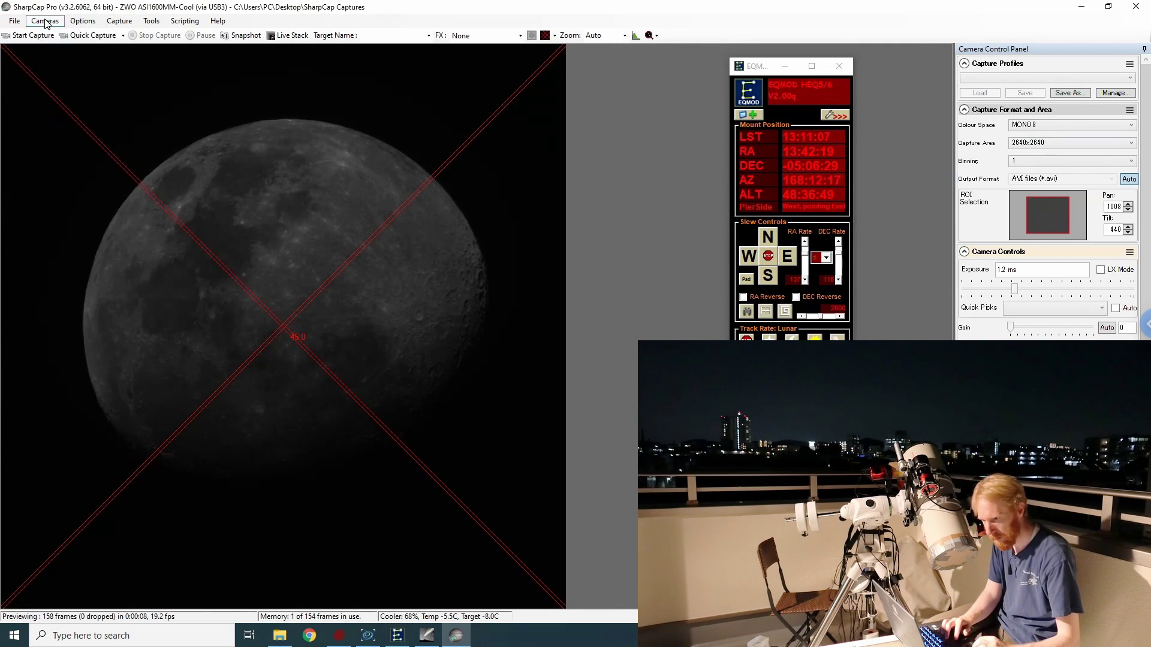
{"action": "left_click", "coordinate": [123, 35]}
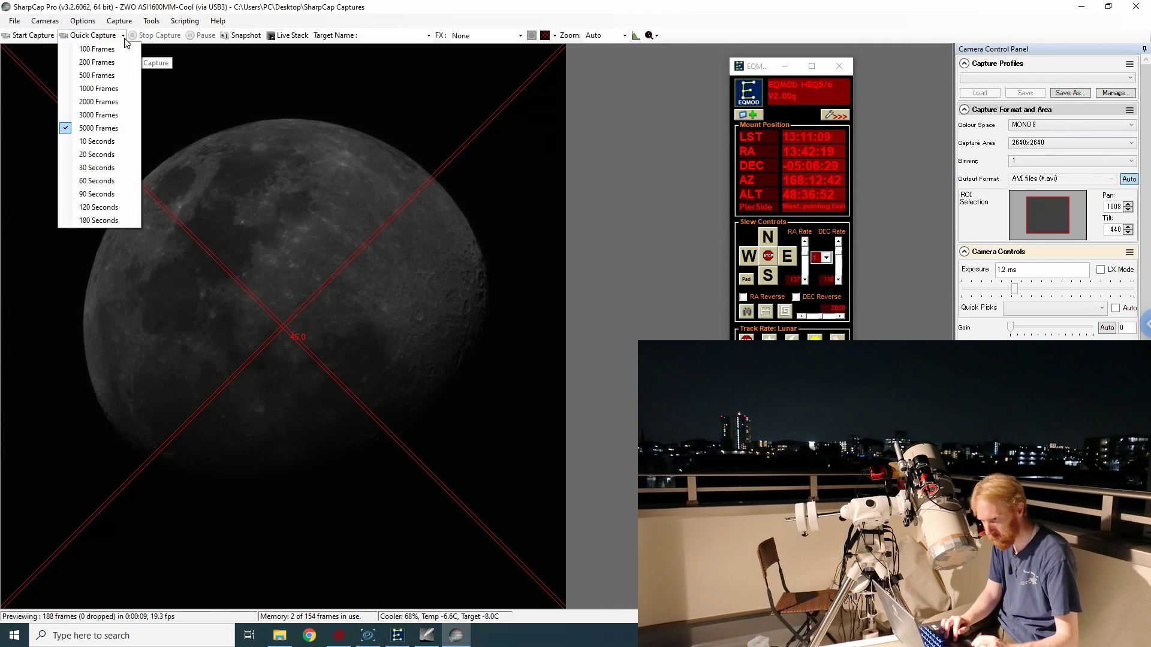
{"action": "left_click", "coordinate": [97, 129]}
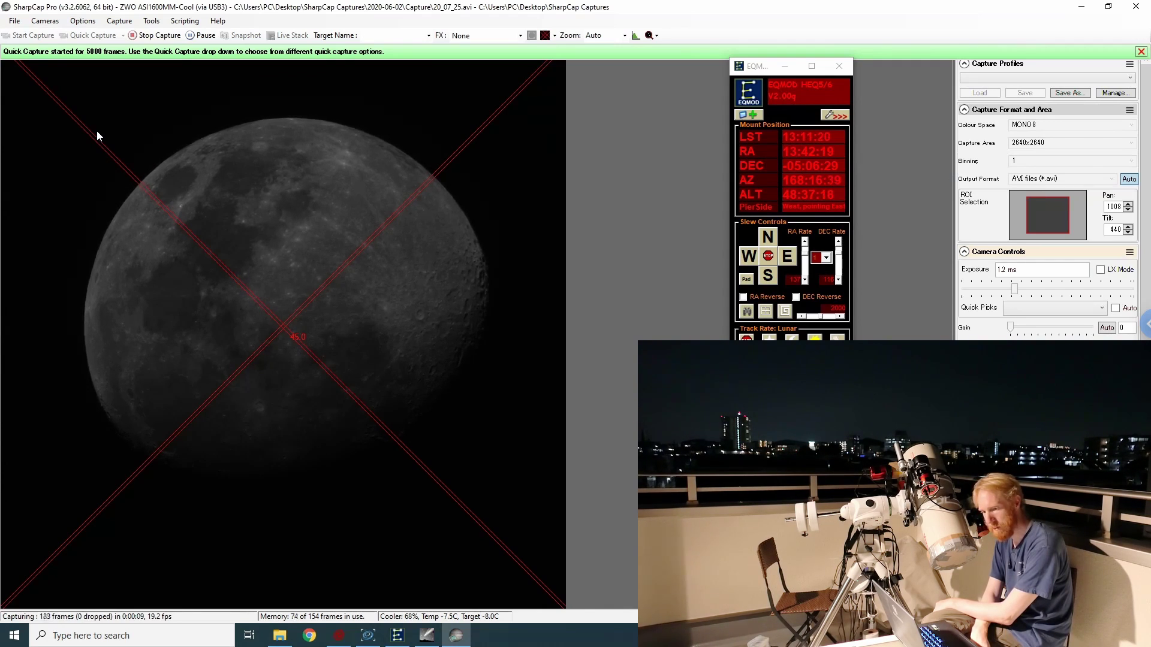
{"action": "left_click", "coordinate": [156, 35]}
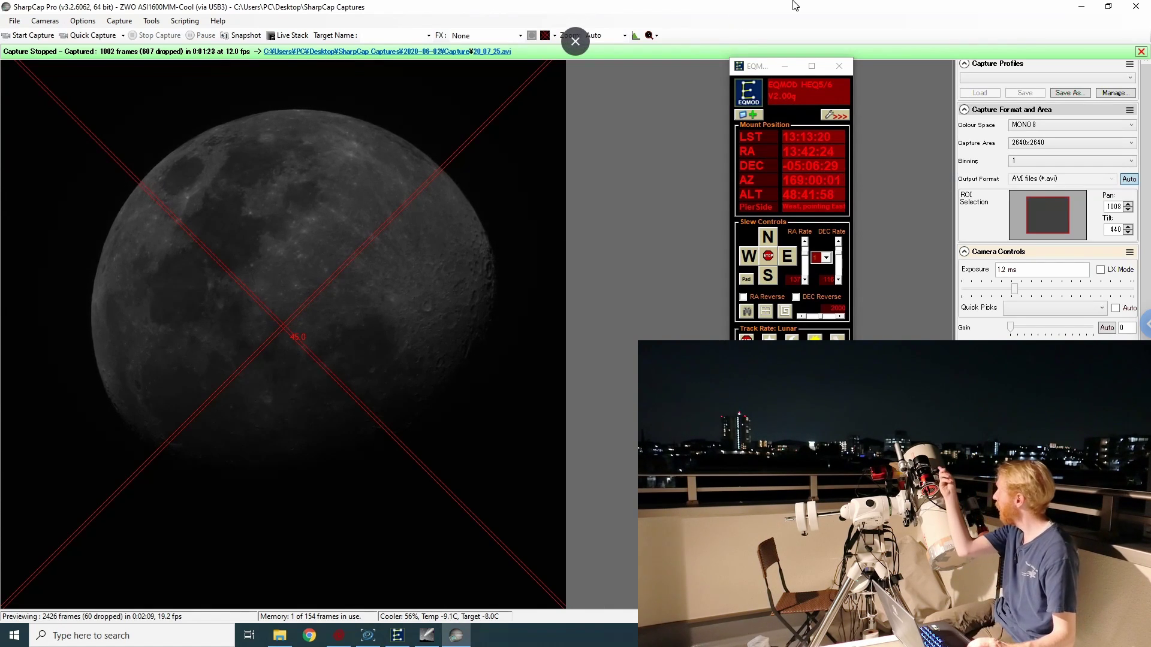
Try to preview the ZWO ASI533MC Pro camera with a 43.5 ms exposure and a gain of 287
{"action": "left_click", "coordinate": [45, 21]}
{"action": "left_click", "coordinate": [79, 93]}
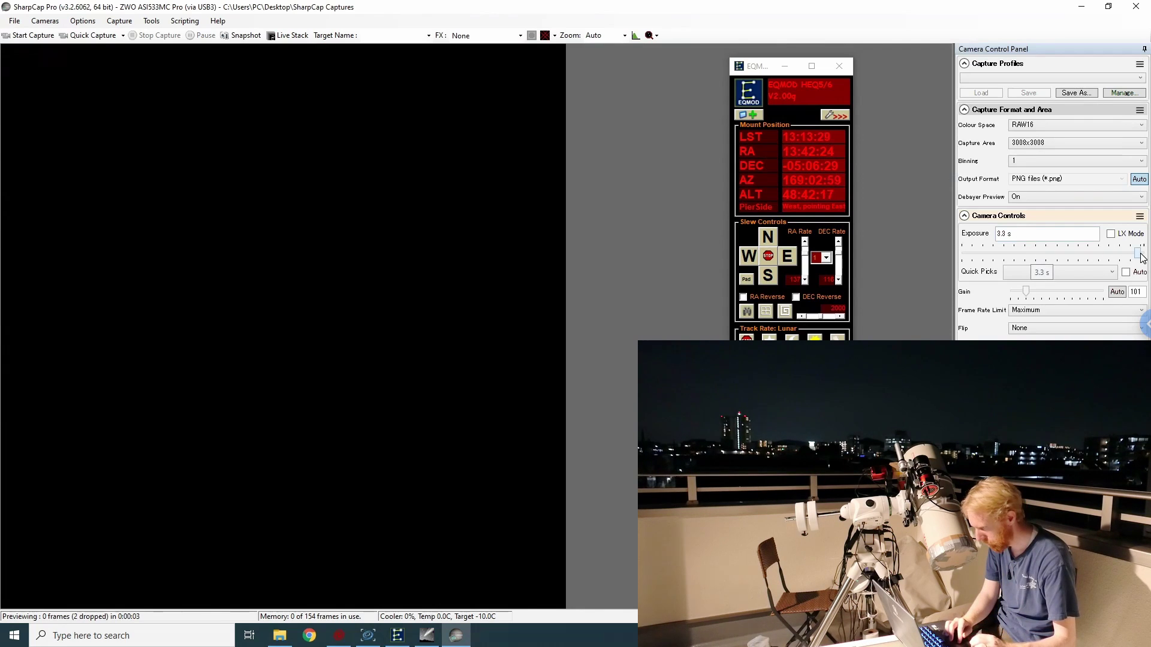
{"action": "left_click_drag", "start_coordinate": [1104, 292], "coordinate": [1055, 293]}
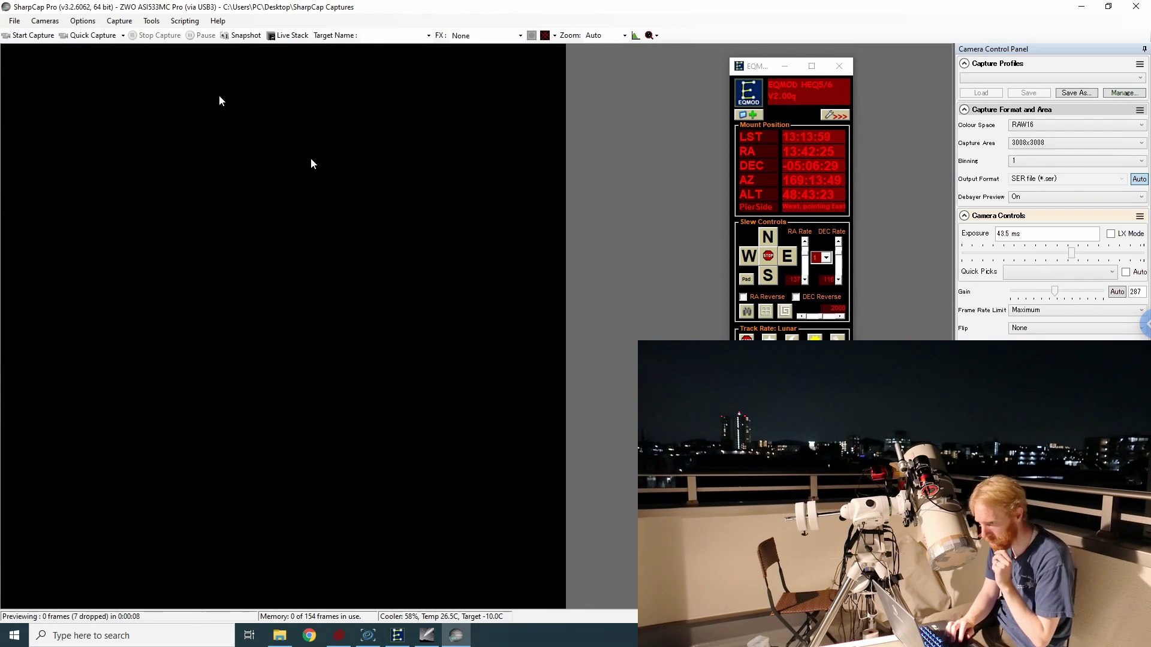
Close SharpCap, switch to N.I.N.A. and disconnect the ZWO ASI1600MM-Cool camera there
{"action": "left_click", "coordinate": [1136, 6]}
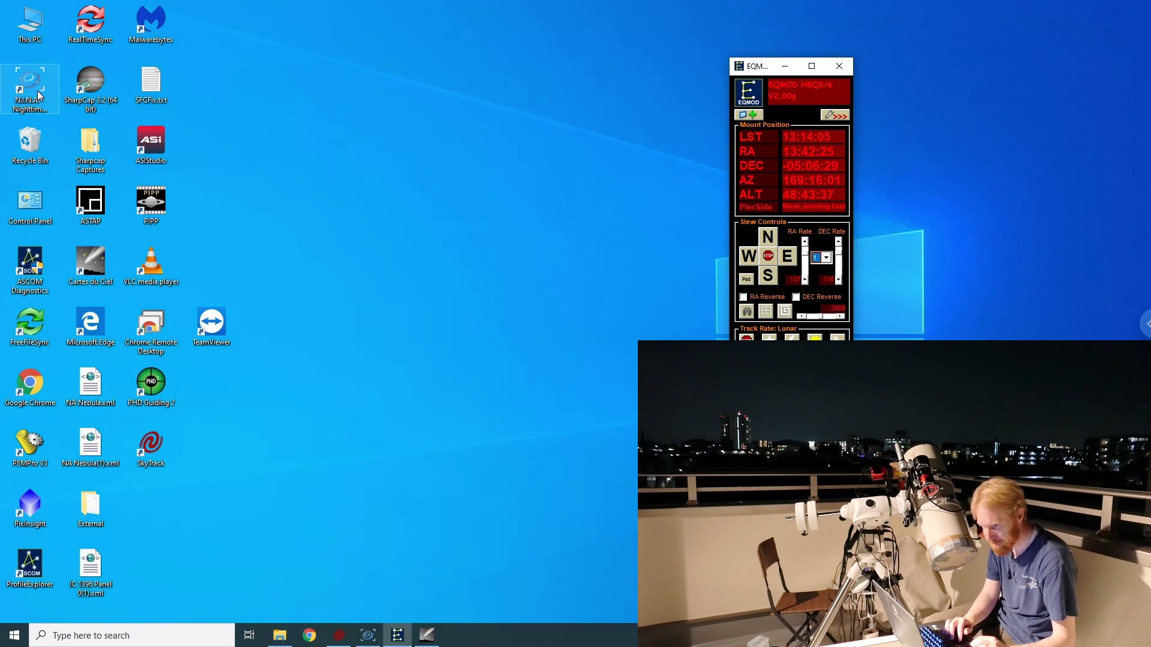
{"action": "left_click", "coordinate": [367, 634]}
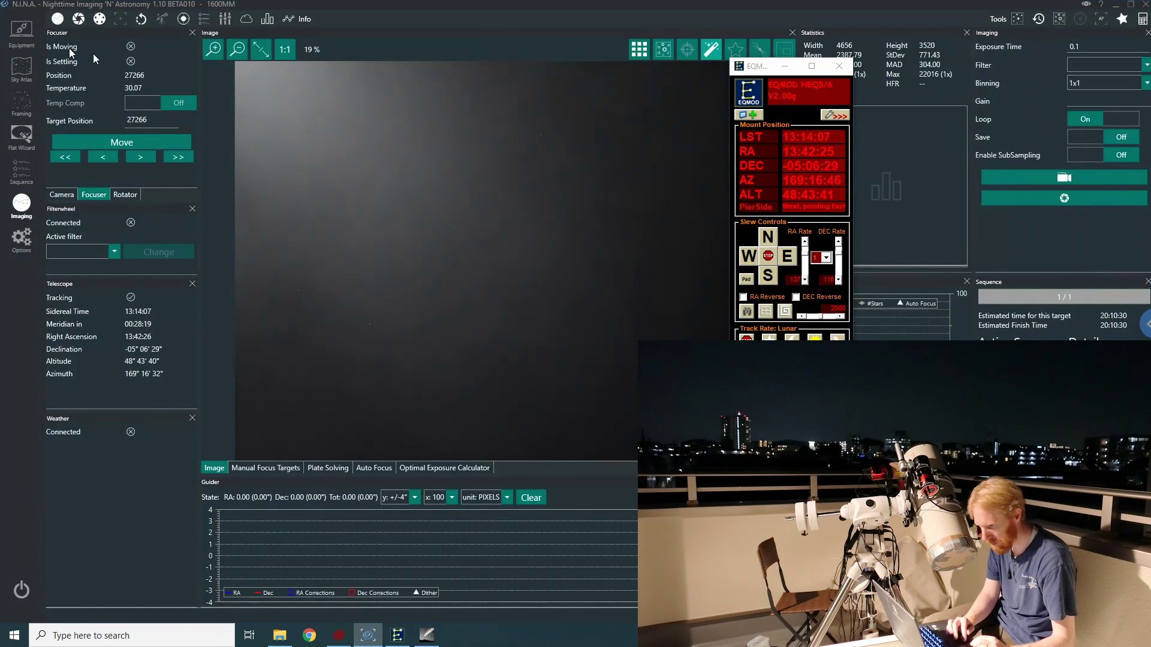
{"action": "left_click", "coordinate": [21, 33]}
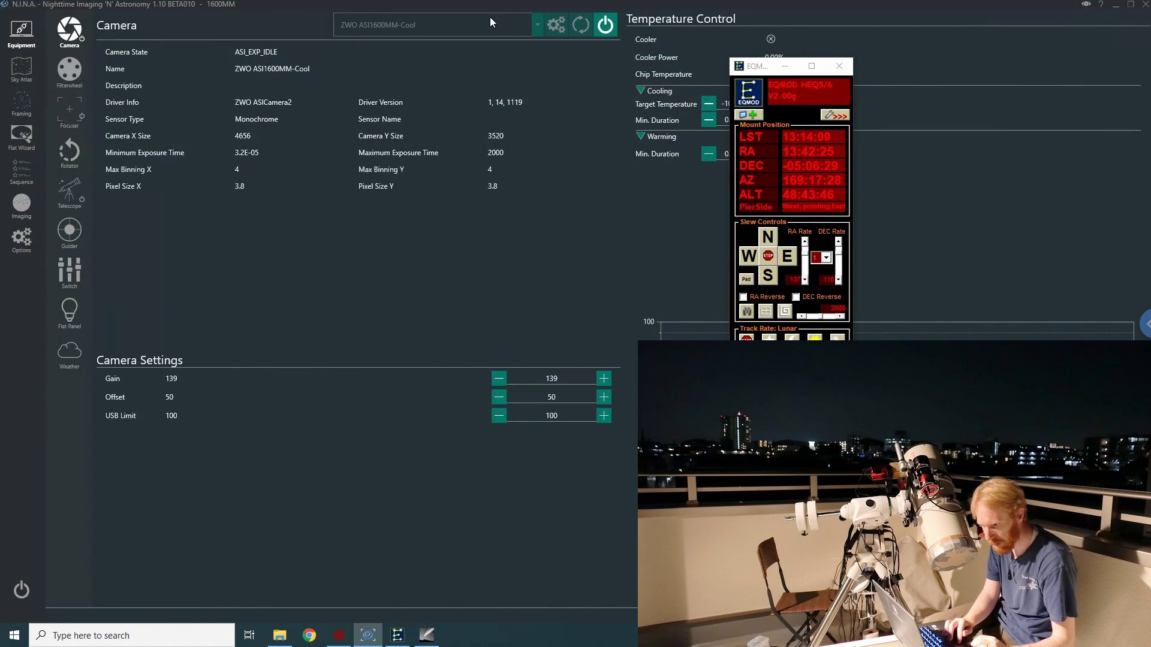
{"action": "left_click", "coordinate": [605, 25]}
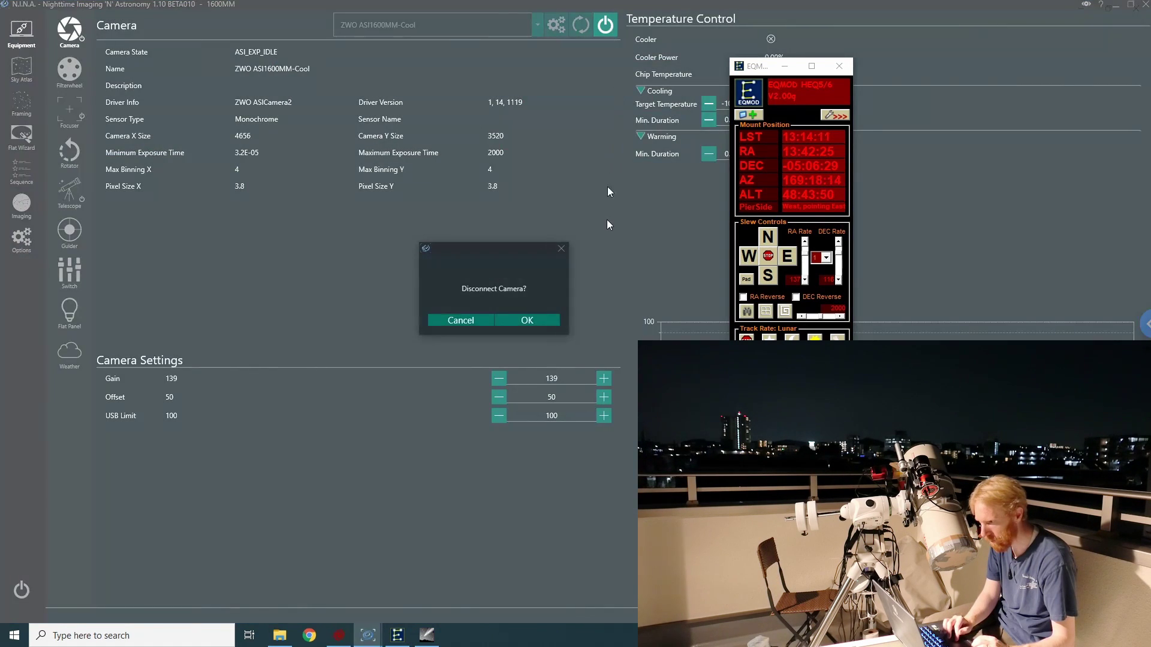
{"action": "left_click", "coordinate": [527, 320]}
Connect the ZWO ASI533MC Pro as the imaging camera and set its gain to 101
{"action": "left_click", "coordinate": [542, 31]}
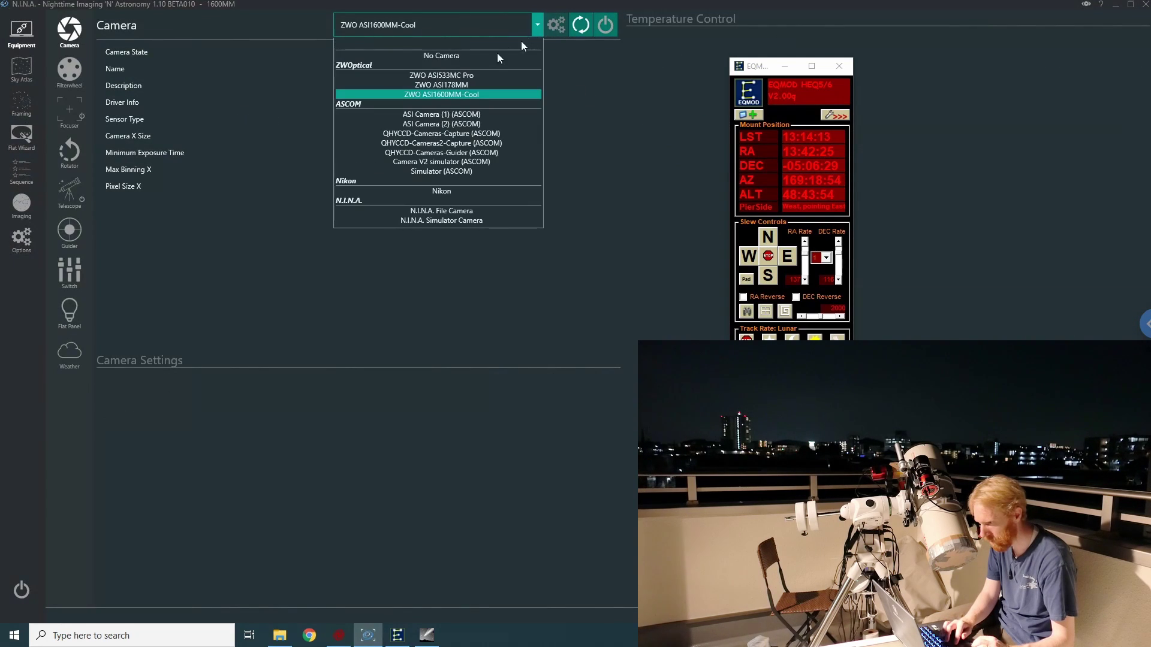
{"action": "left_click", "coordinate": [447, 75]}
{"action": "left_click", "coordinate": [603, 27]}
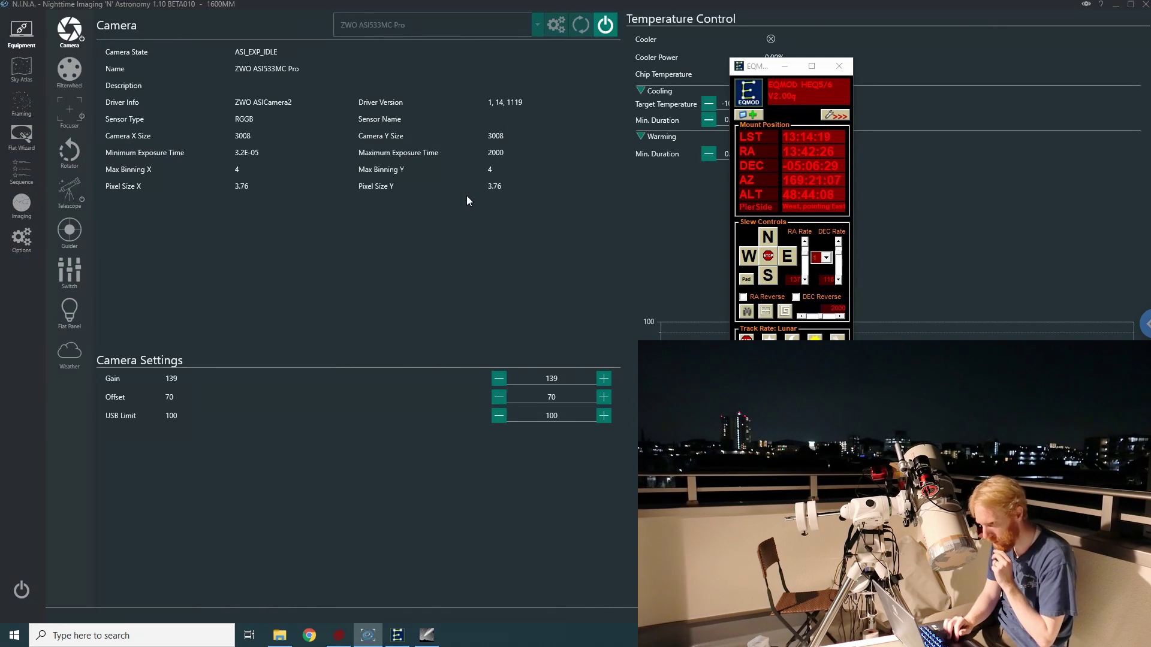
{"action": "double_click", "coordinate": [568, 380]}
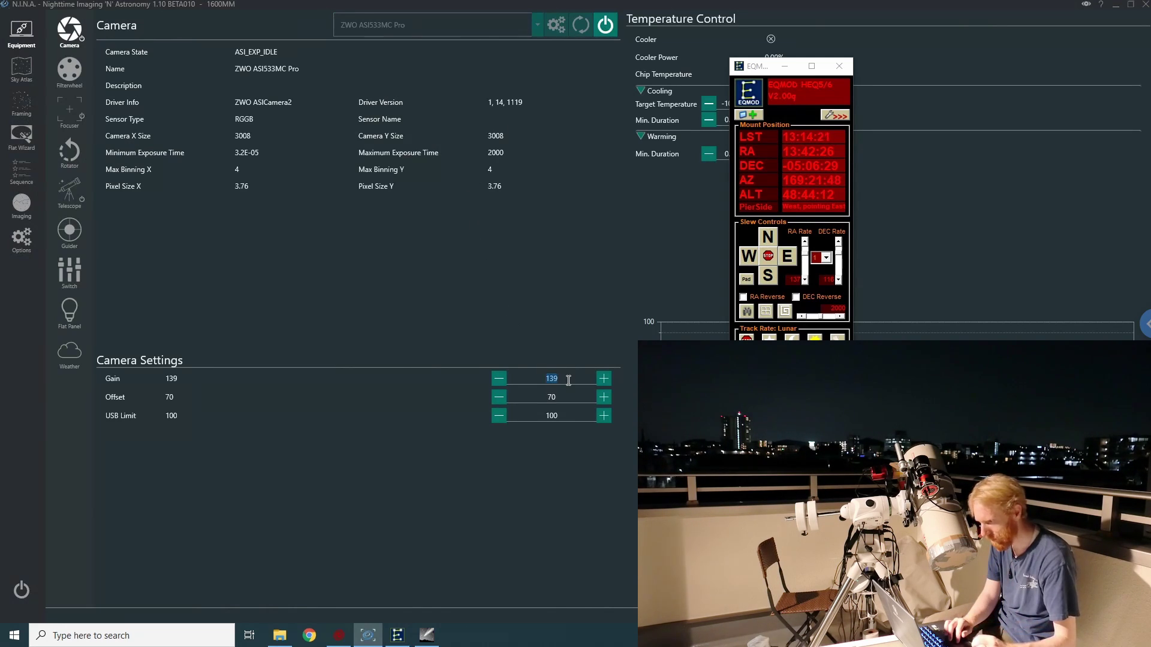
{"action": "key", "text": "Return"}
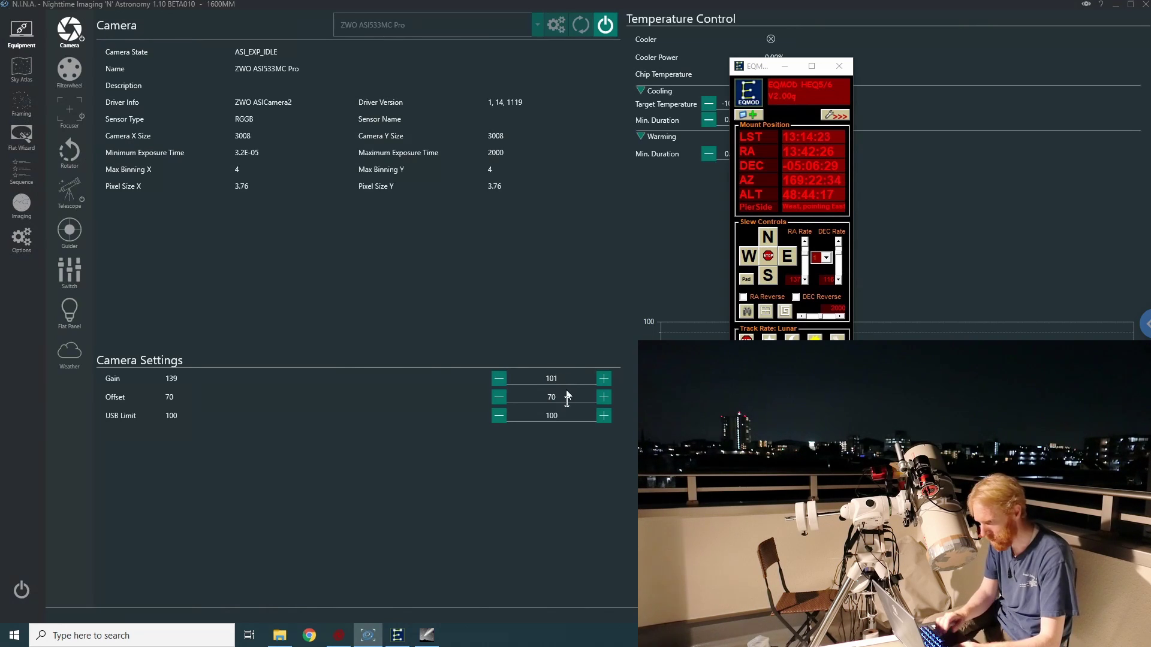
Start looped exposures with the connected camera, overlay the crosshair on the image and turn off the automatic image stretch
{"action": "left_click", "coordinate": [23, 203]}
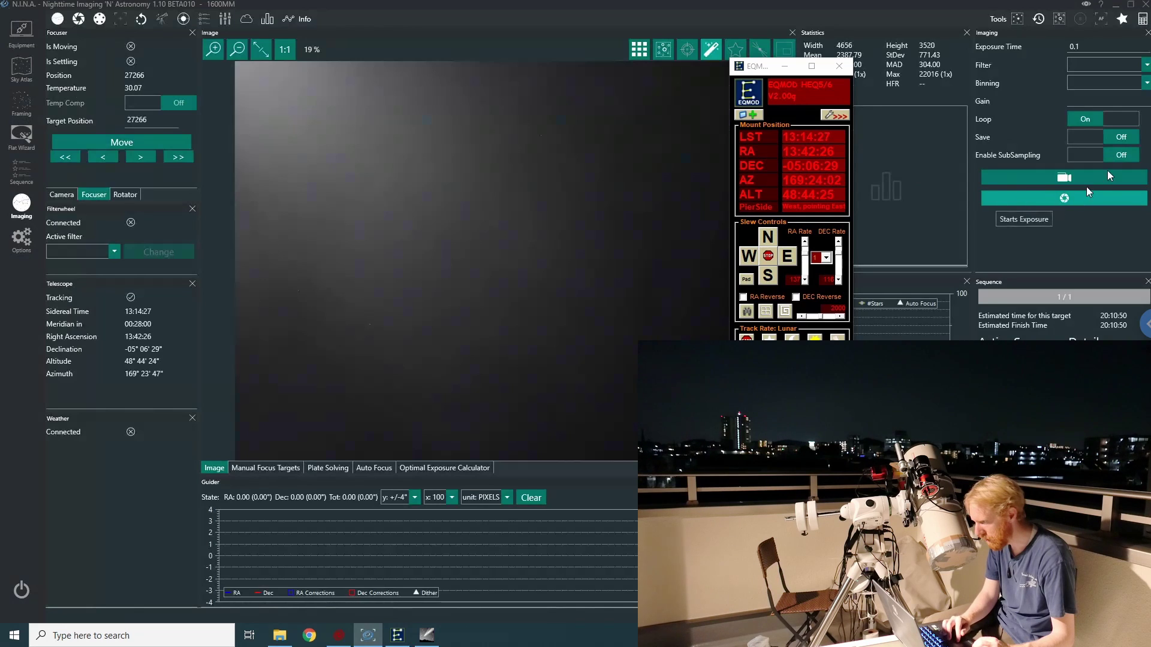
{"action": "left_click", "coordinate": [1061, 198]}
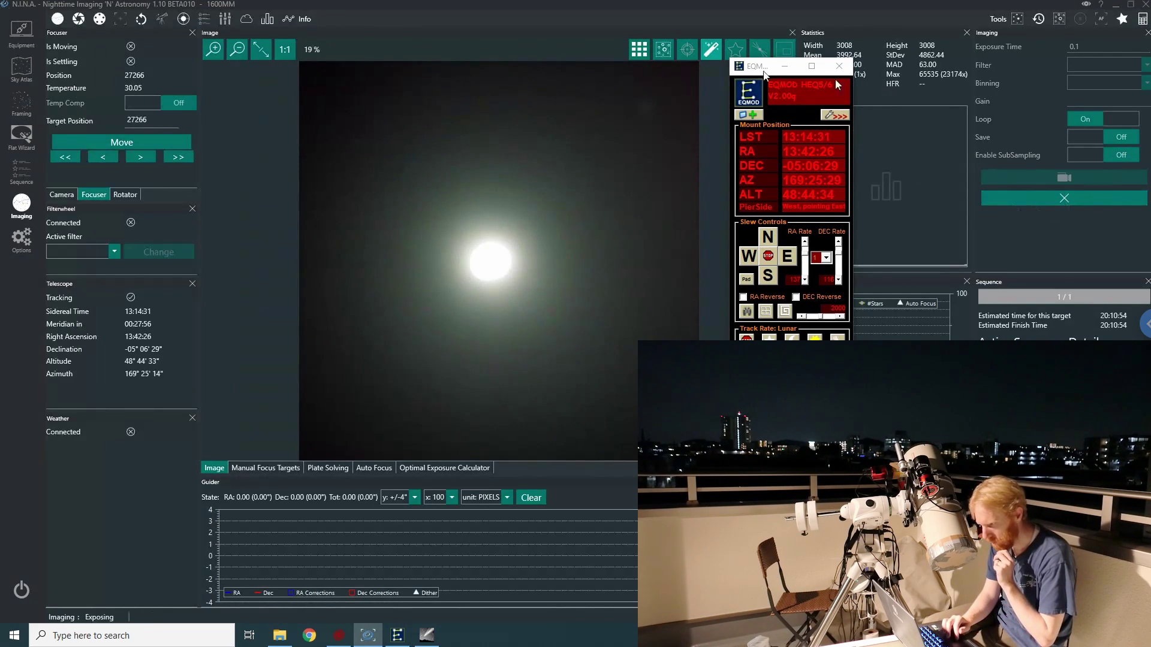
{"action": "left_click", "coordinate": [689, 54]}
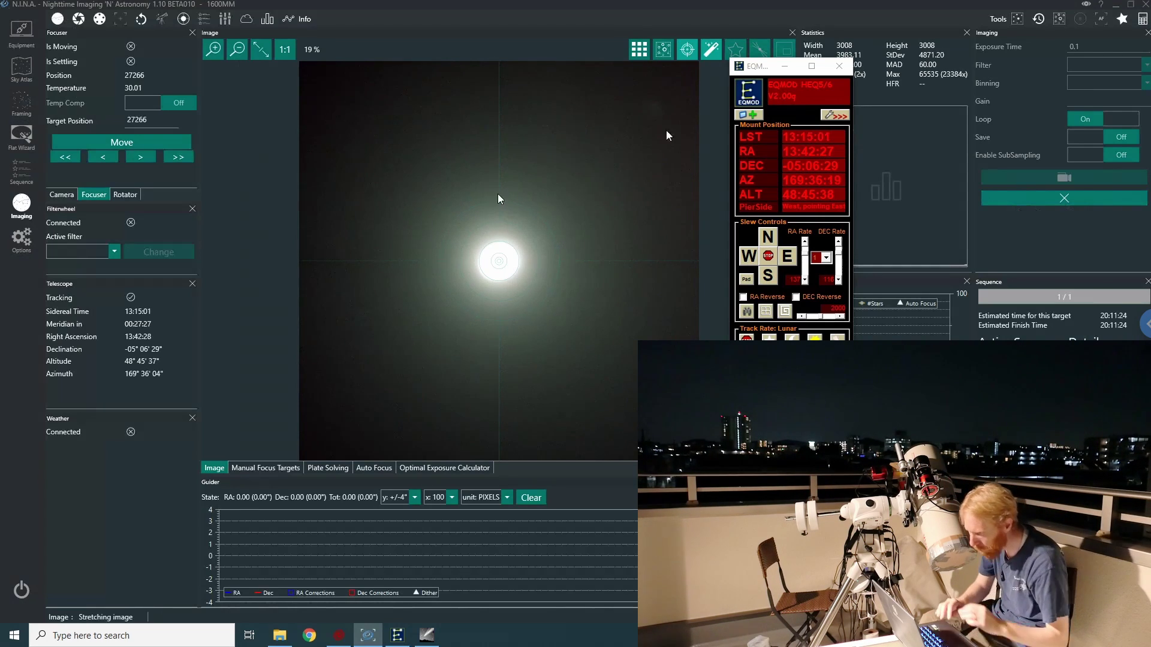
{"action": "left_click", "coordinate": [711, 51]}
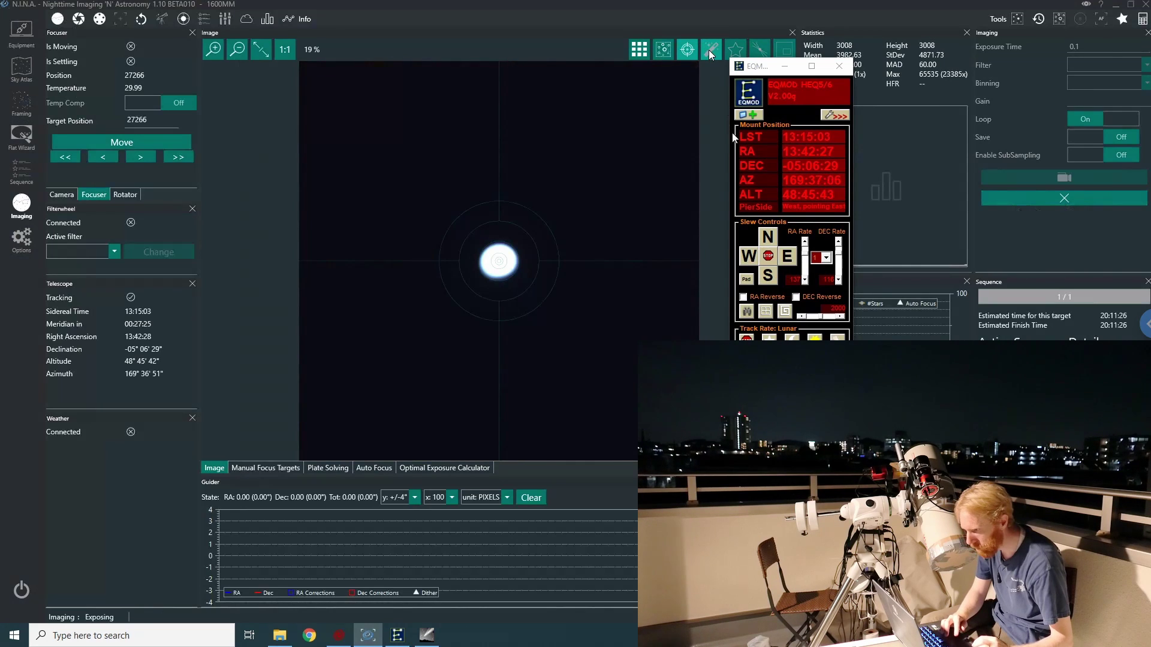